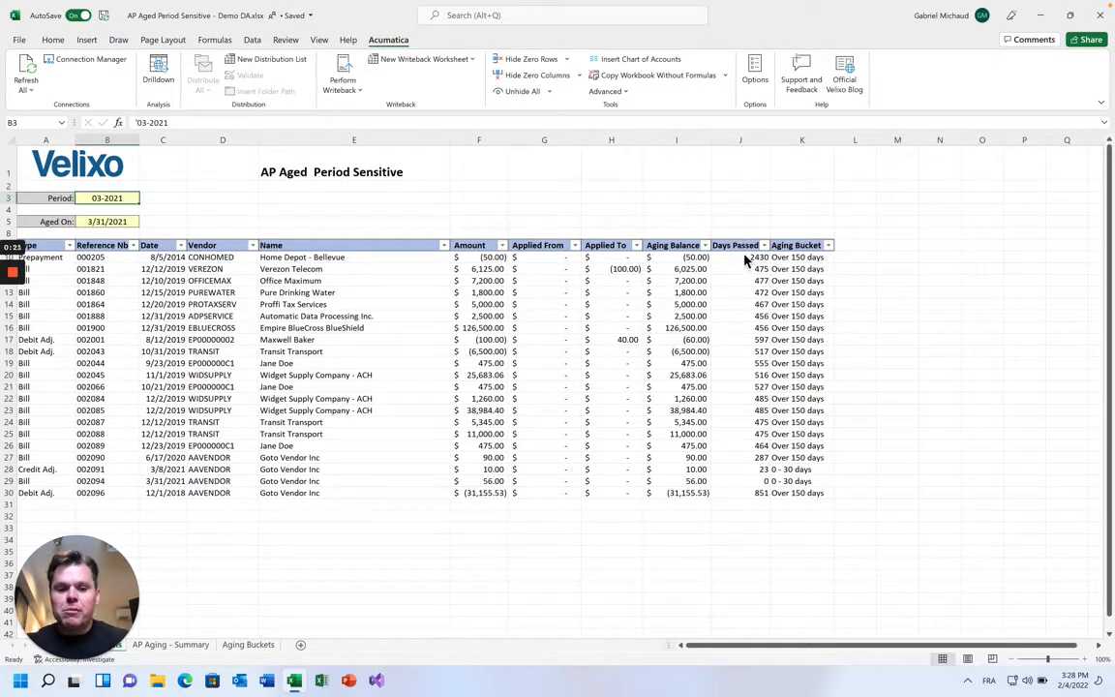
- Inspect the formulas in the first Aging Bucket and Days Passed cells, including which cells the Days Passed formula references
{"action": "left_click", "coordinate": [799, 258]}
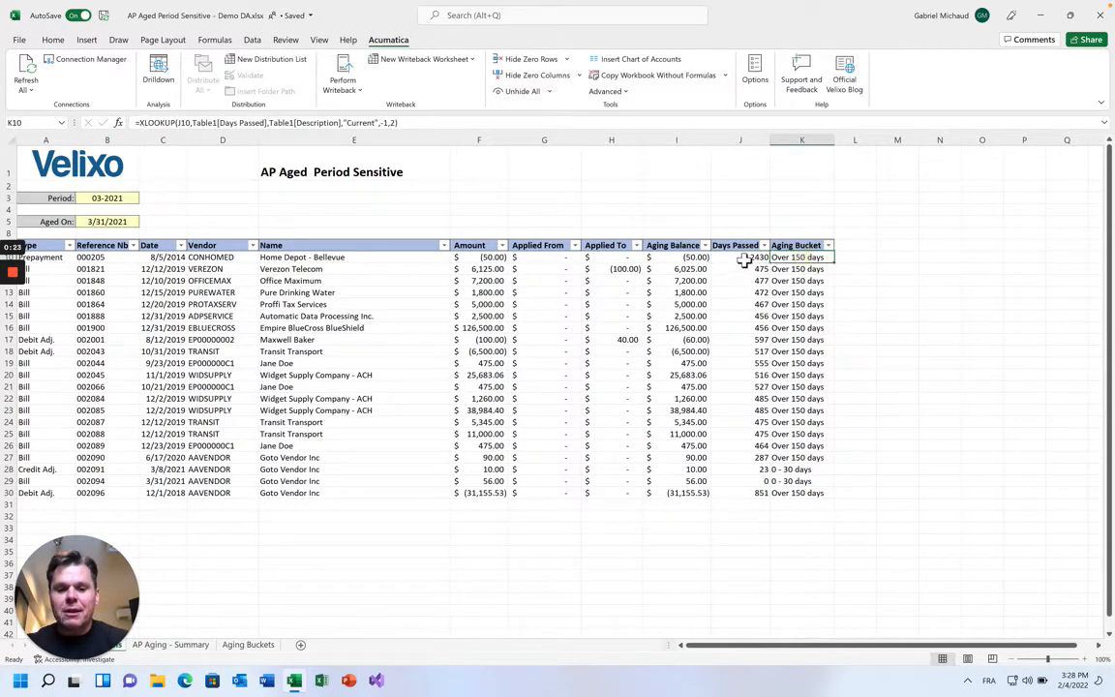
{"action": "left_click", "coordinate": [742, 259]}
{"action": "double_click", "coordinate": [743, 257]}
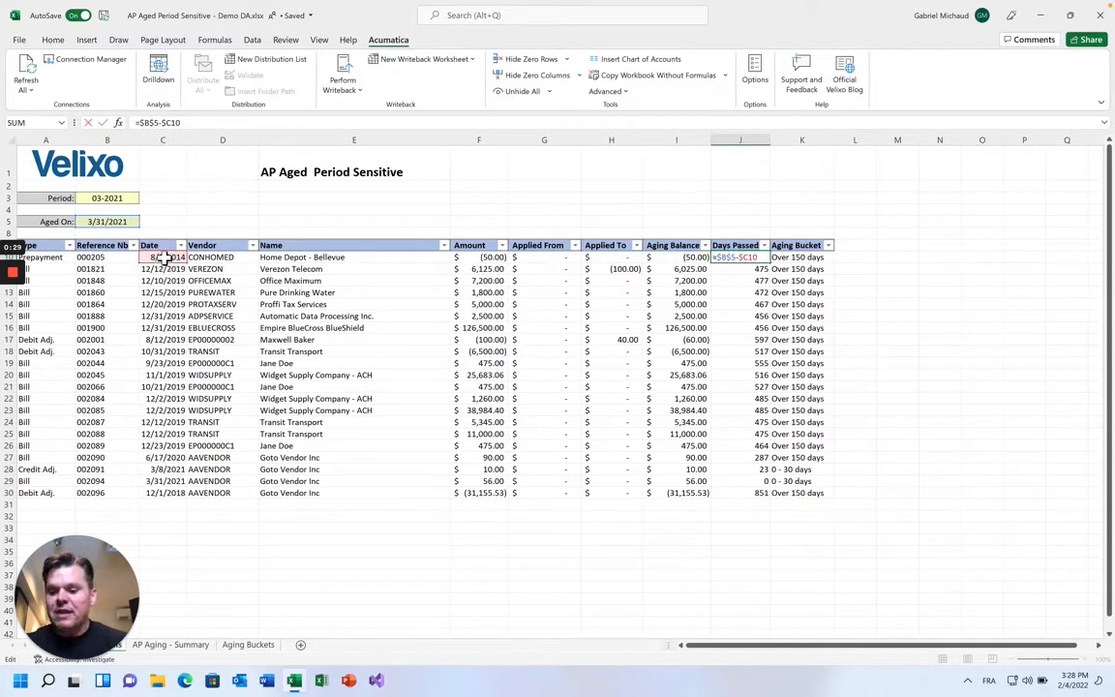
{"action": "key", "text": "Escape"}
- Set the report period to 12-2021 and select the Days Passed and Aging Bucket cells in rows 30 to 32
{"action": "double_click", "coordinate": [97, 198]}
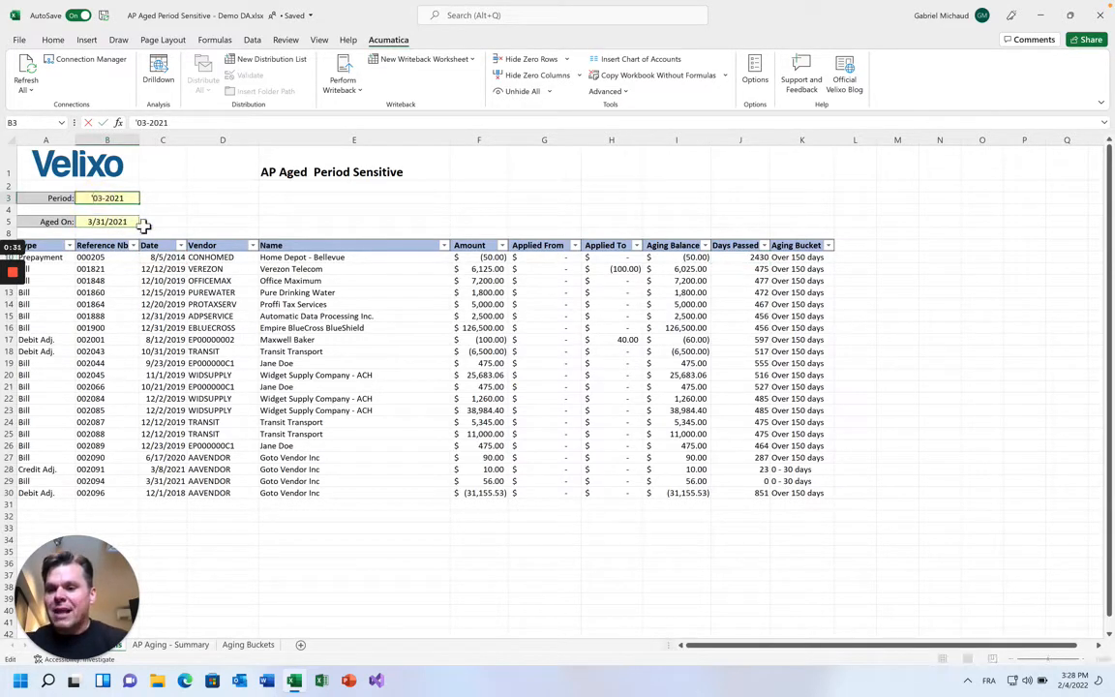
{"action": "type", "text": "12"}
{"action": "key", "text": "Return"}
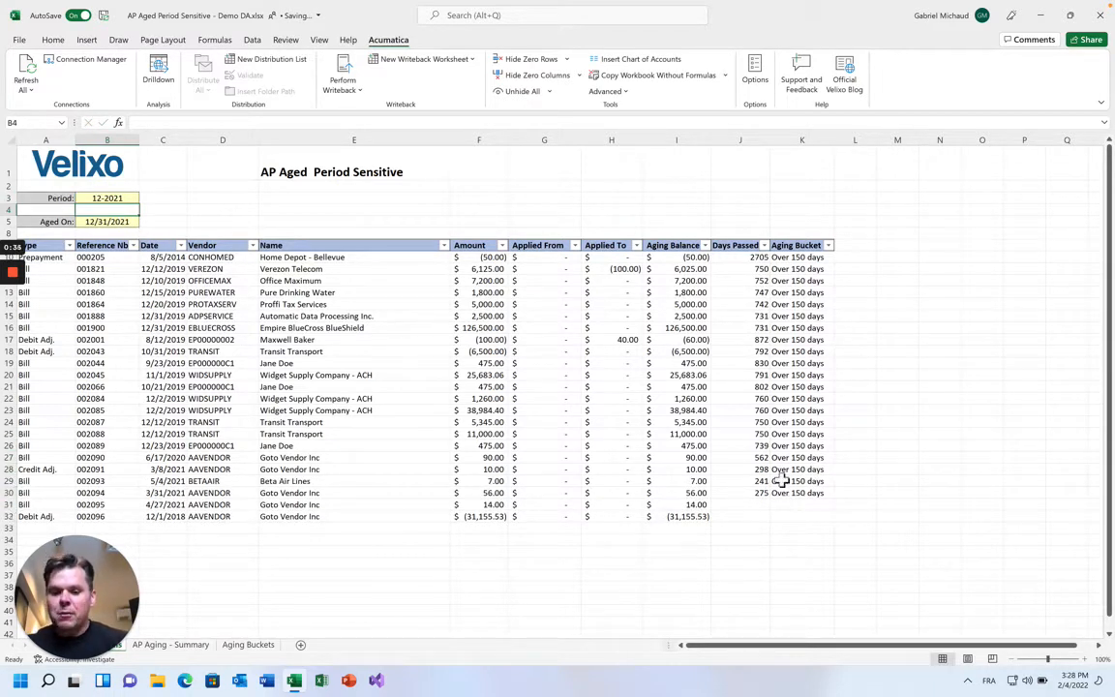
{"action": "left_click_drag", "start_coordinate": [760, 494], "coordinate": [797, 518]}
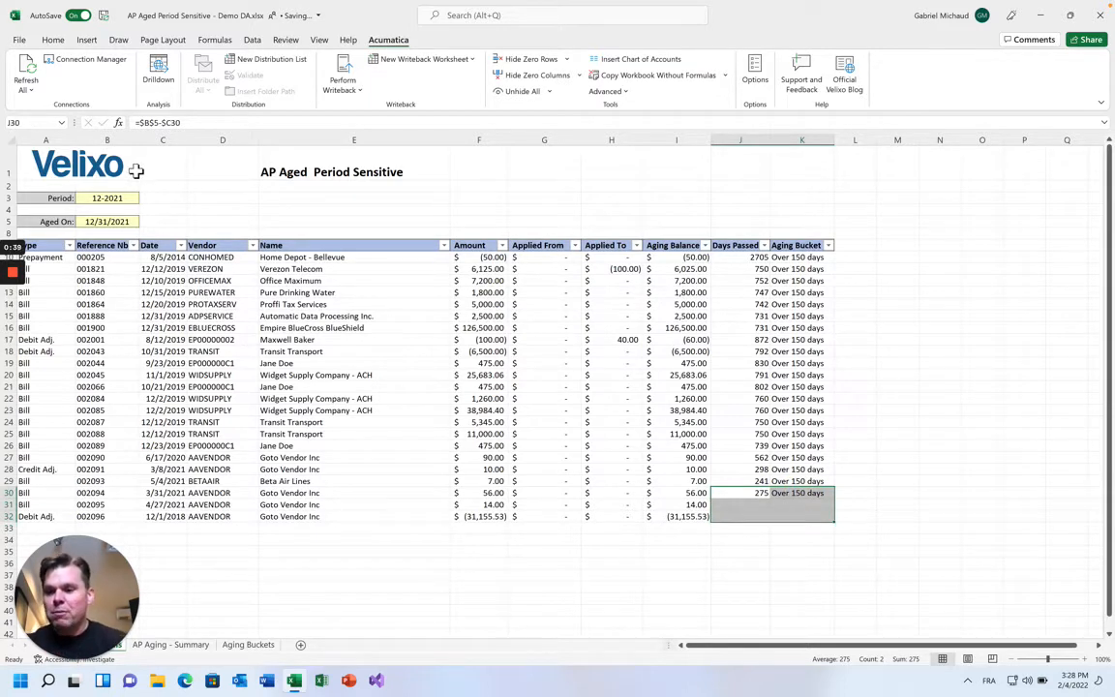
- Set the report period to 01-2021 and select the surplus Days Passed cells J29:J30 below the last transaction
{"action": "double_click", "coordinate": [112, 199]}
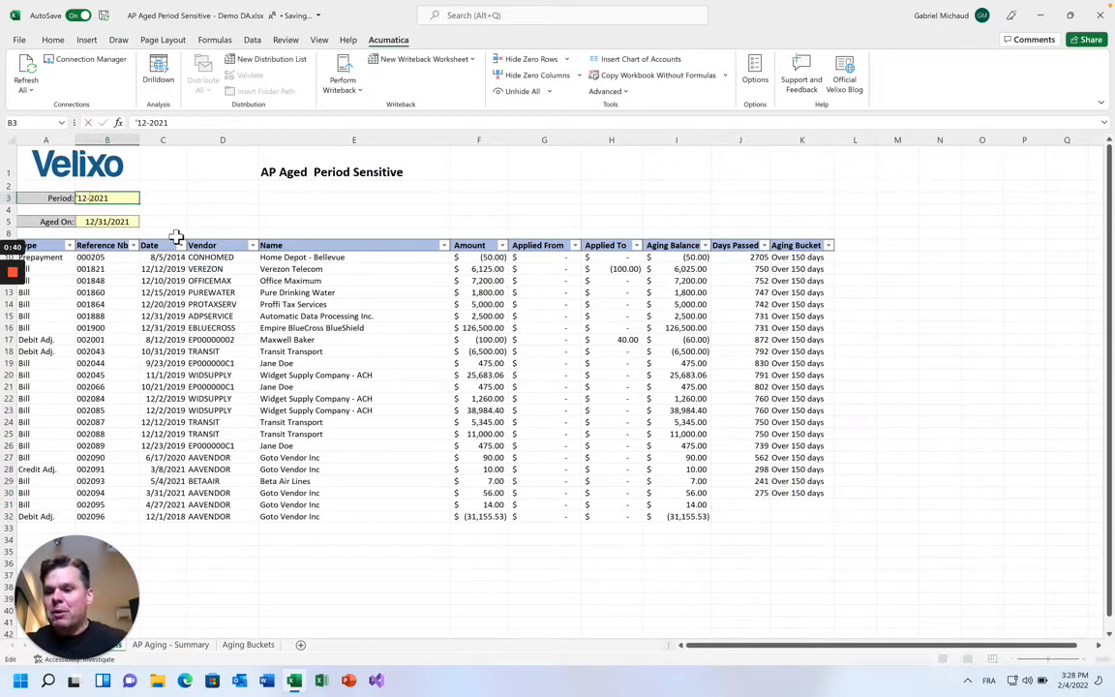
{"action": "key", "text": "BackSpace"}
{"action": "key", "text": "BackSpace"}
{"action": "type", "text": "01"}
{"action": "key", "text": "Return"}
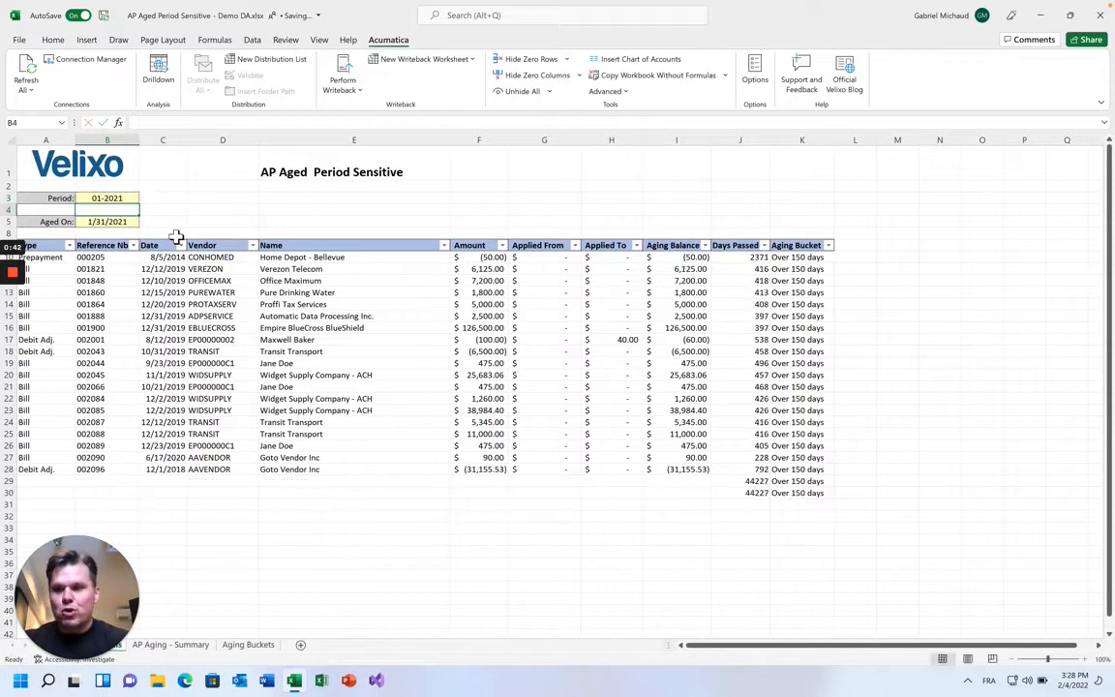
{"action": "mouse_move", "coordinate": [756, 481]}
{"action": "left_mouse_down"}
{"action": "mouse_move", "coordinate": [802, 490]}
{"action": "mouse_move", "coordinate": [752, 493]}
{"action": "mouse_move", "coordinate": [748, 483]}
{"action": "left_mouse_up"}
{"action": "left_click", "coordinate": [751, 484]}
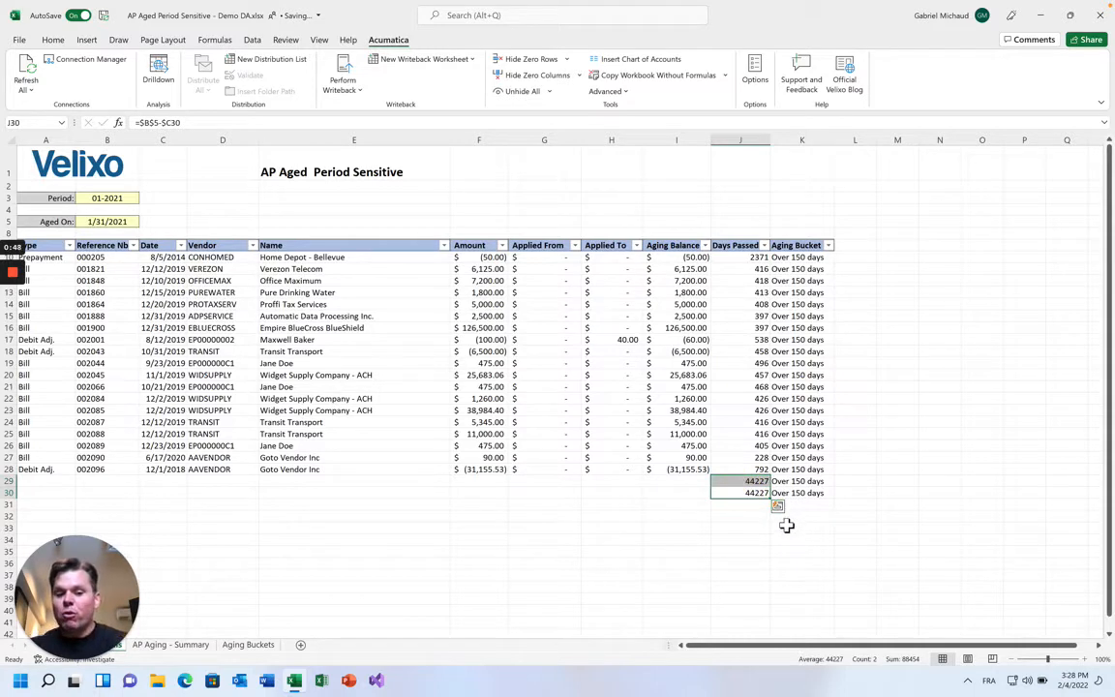
- Try to wrap the Days Passed formula in J10 in IF(C10="","",...) so that rows without a date stay blank
{"action": "left_click", "coordinate": [759, 260]}
{"action": "left_click", "coordinate": [155, 124]}
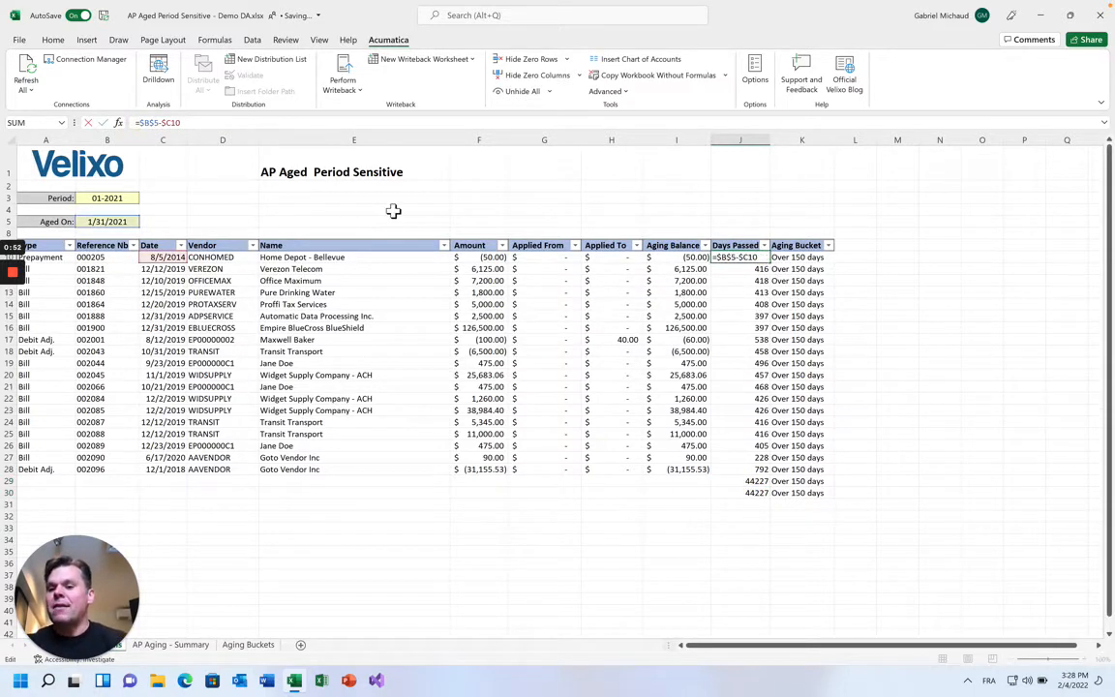
{"action": "type", "text": "IF("}
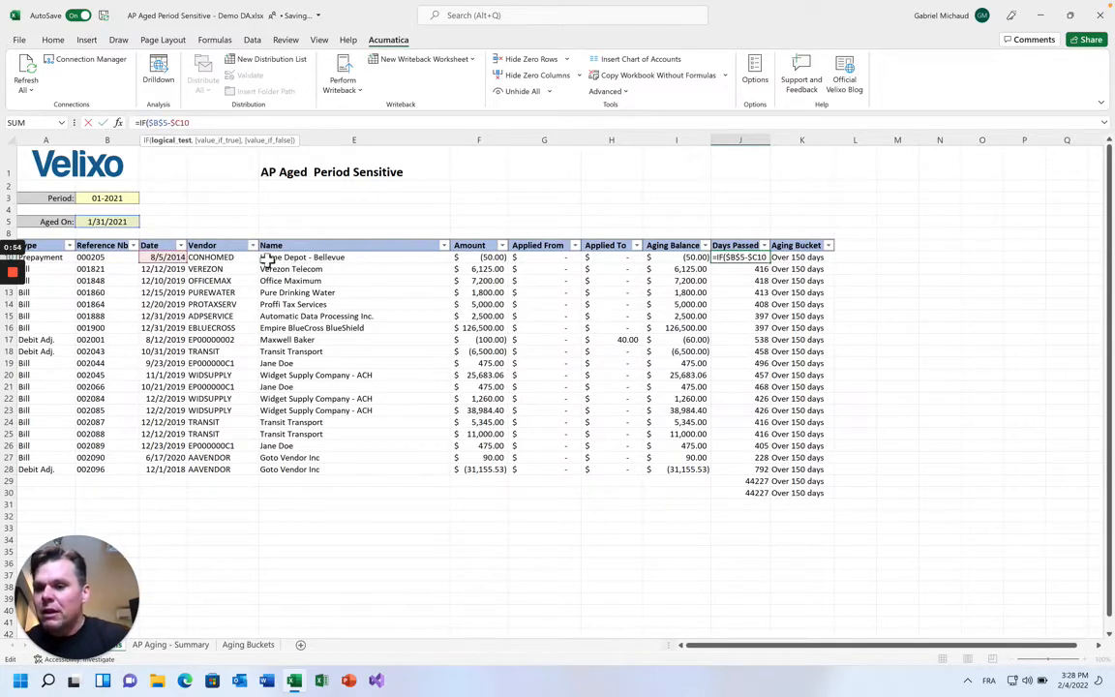
{"action": "left_click", "coordinate": [184, 260]}
{"action": "type", "text": "=\"\",\"\","}
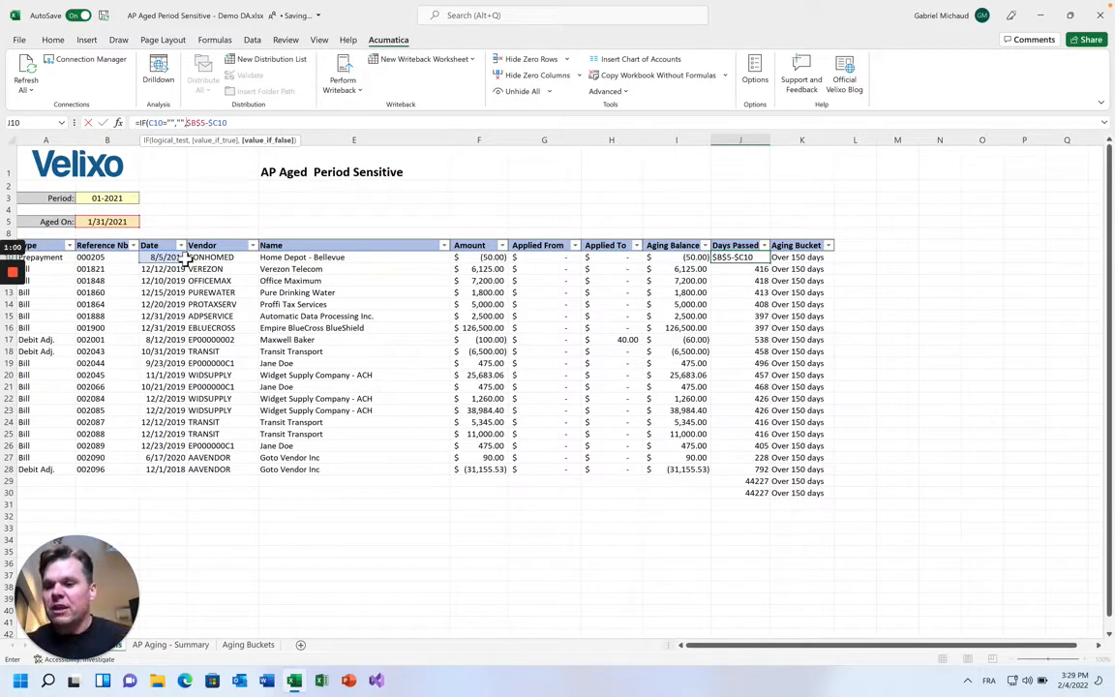
{"action": "key", "text": "Escape"}
- Undo both report period changes
{"action": "key", "text": "ctrl+z"}
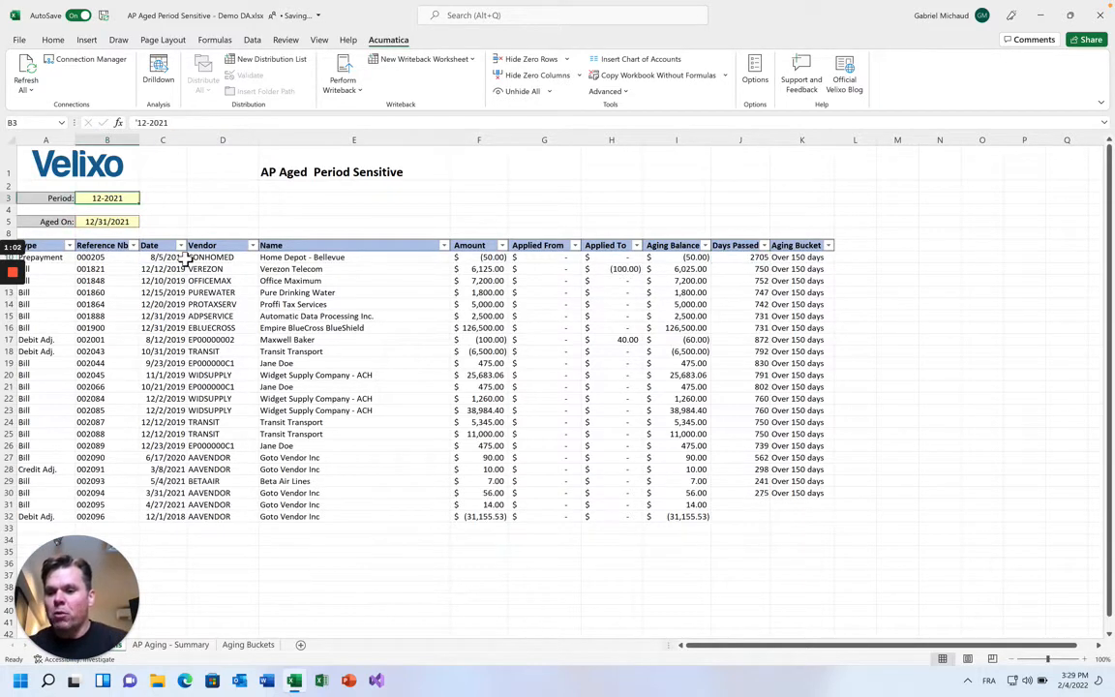
{"action": "key", "text": "ctrl+y"}
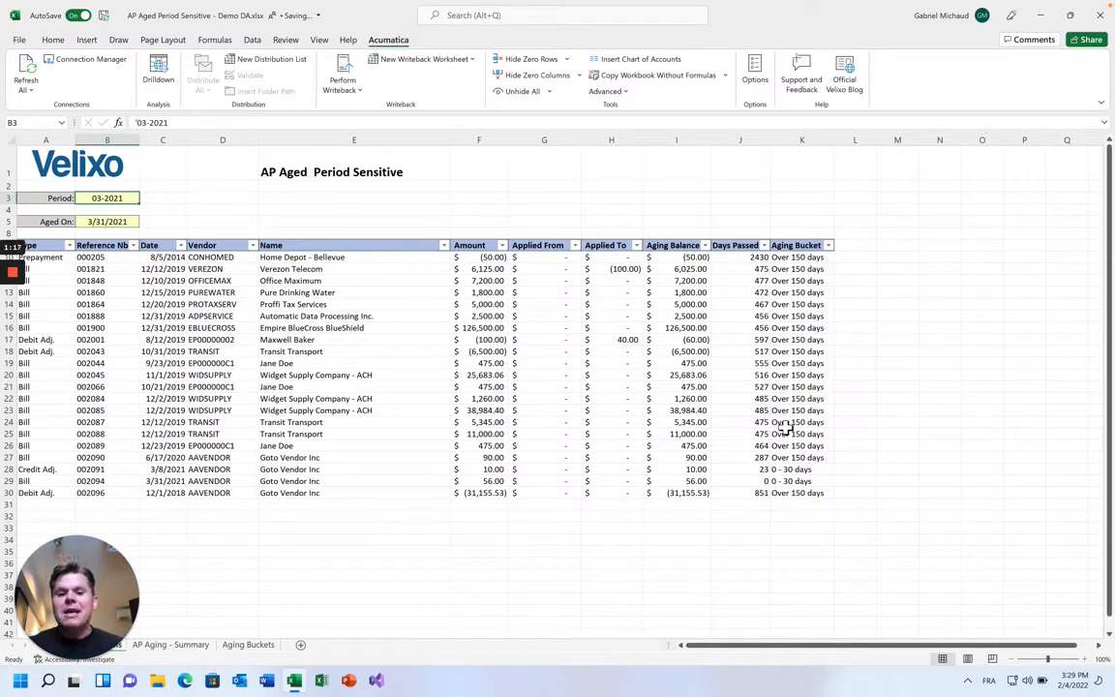
- Enter =A10# in cell E38 below the table to spill the entire query result, and review the spilled range
{"action": "left_click", "coordinate": [49, 257]}
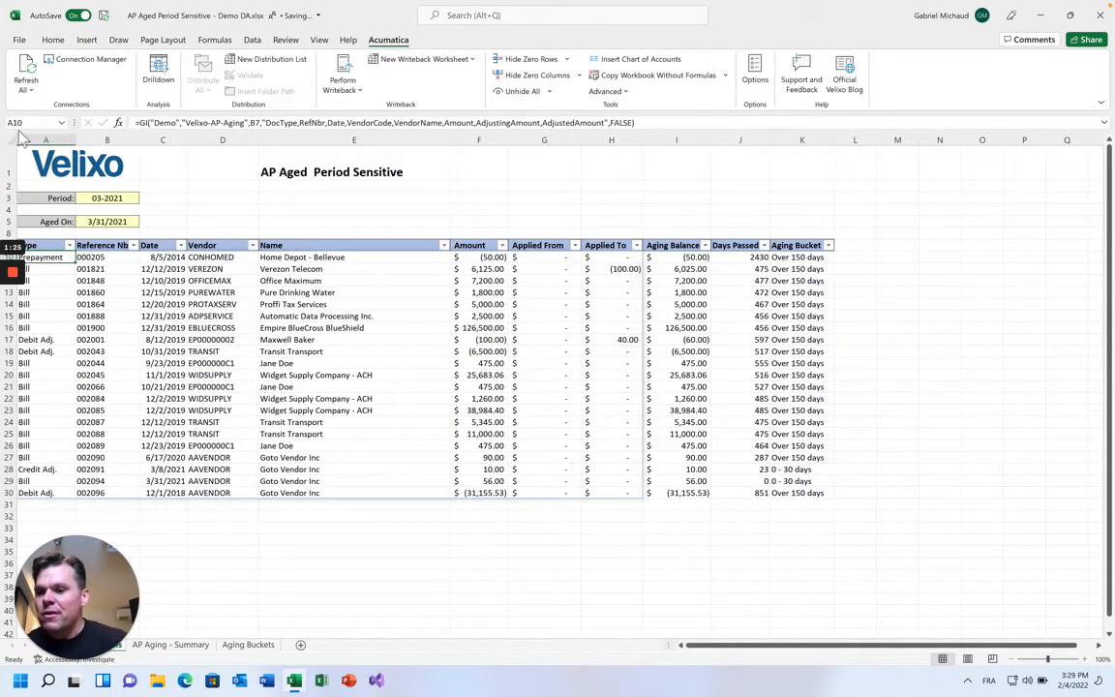
{"action": "scroll", "coordinate": [193, 484], "scroll_direction": "down", "scroll_amount": 3}
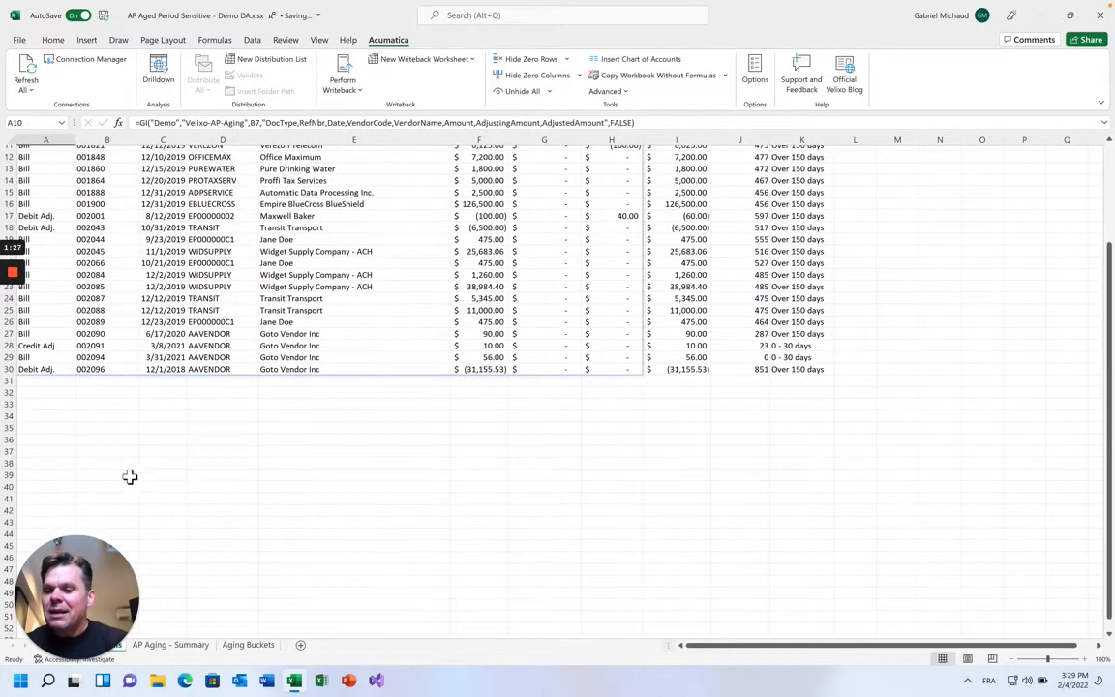
{"action": "left_click", "coordinate": [333, 462]}
{"action": "type", "text": "=A10"}
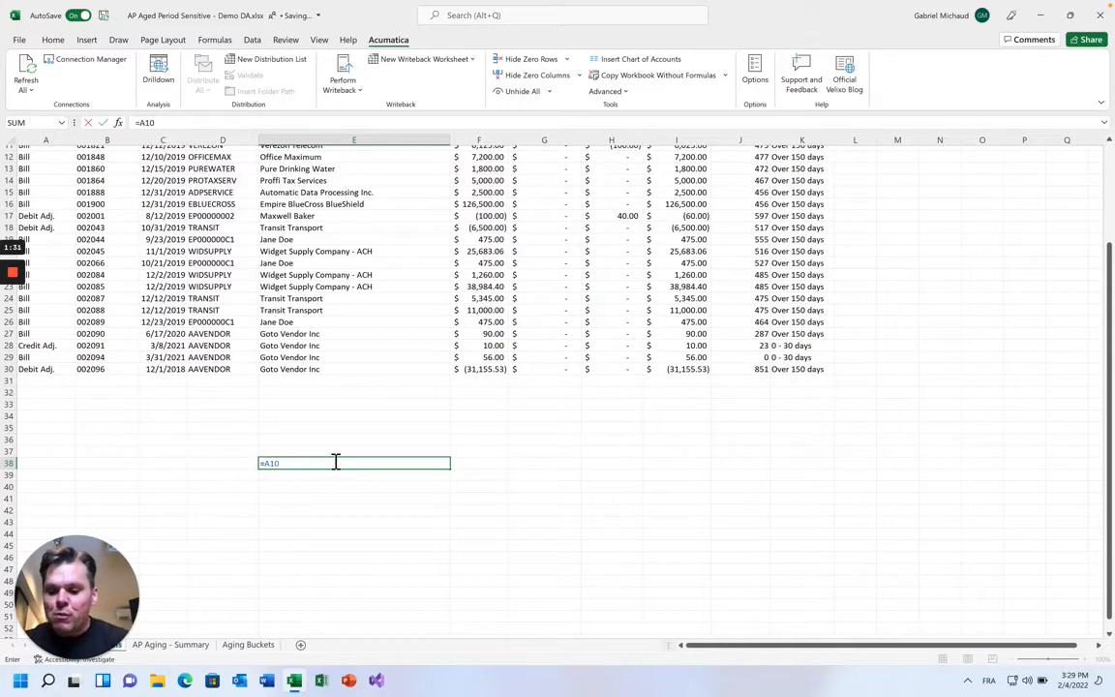
{"action": "type", "text": "#"}
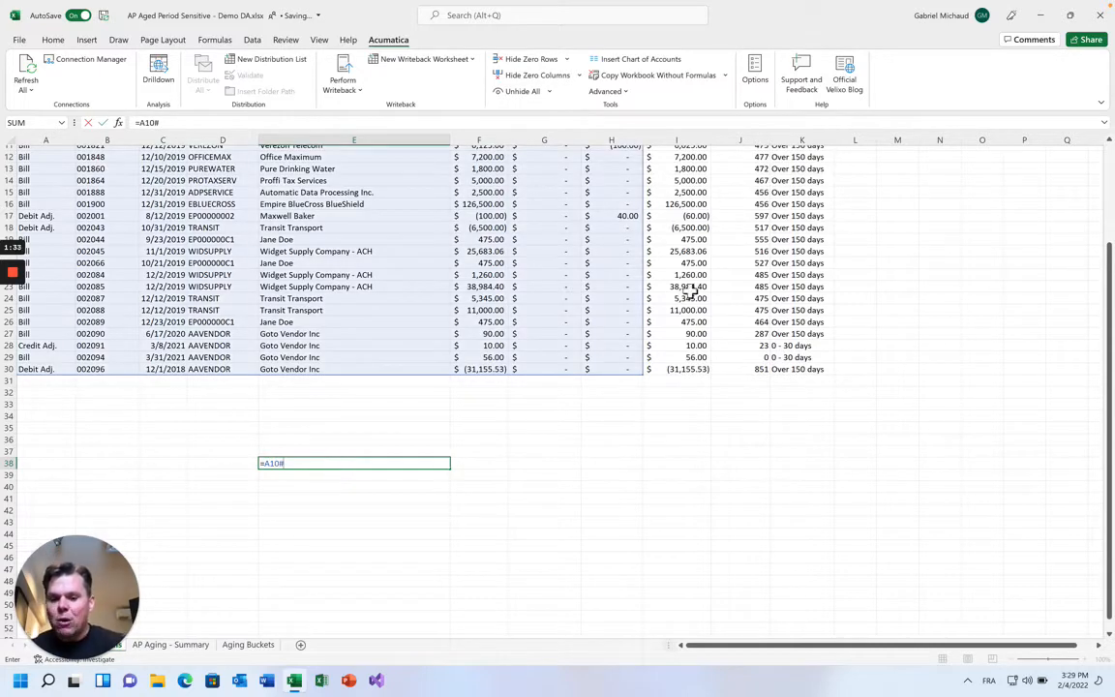
{"action": "key", "text": "Return"}
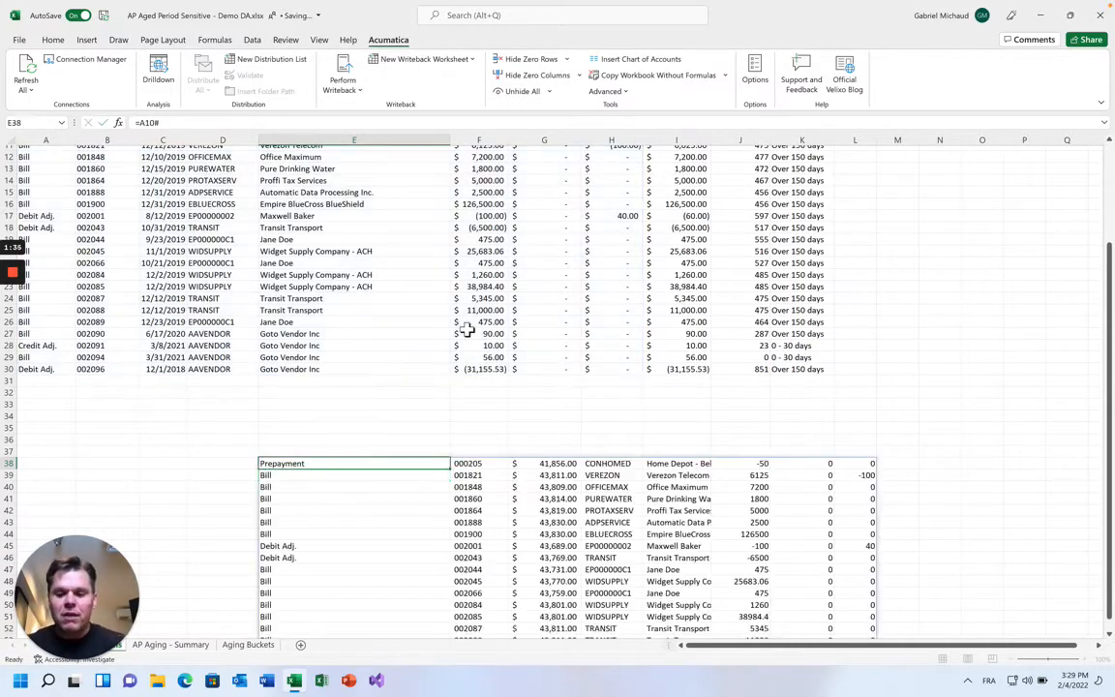
{"action": "scroll", "coordinate": [435, 441], "scroll_direction": "down", "scroll_amount": 2}
{"action": "scroll", "coordinate": [436, 441], "scroll_direction": "down", "scroll_amount": 2}
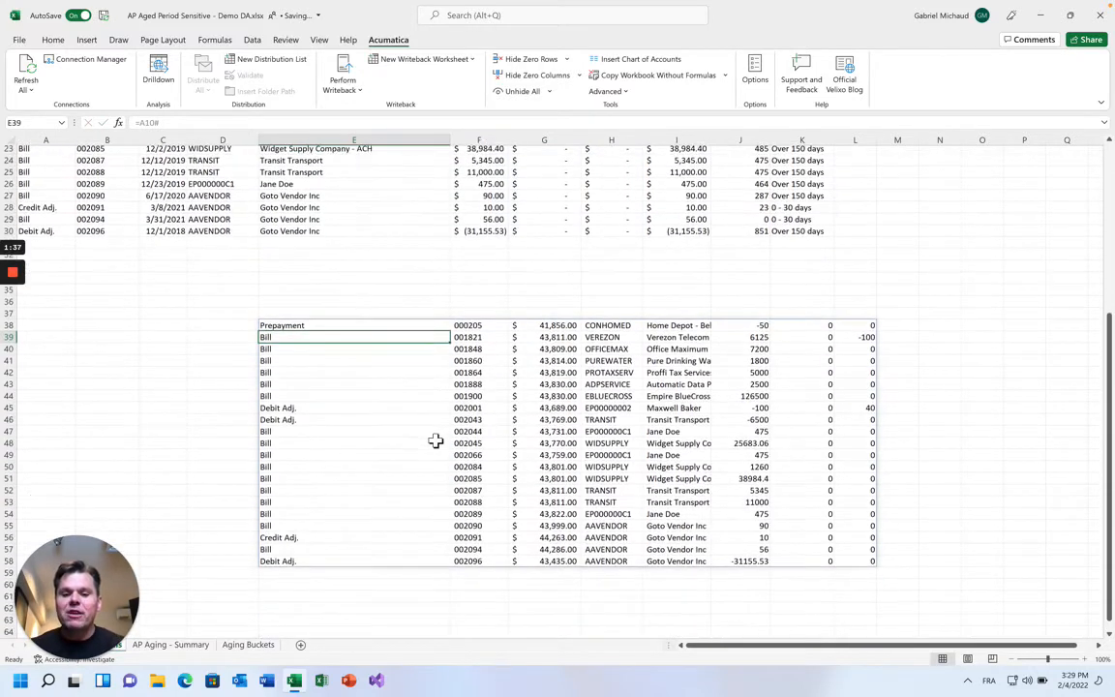
{"action": "key", "text": "Up"}
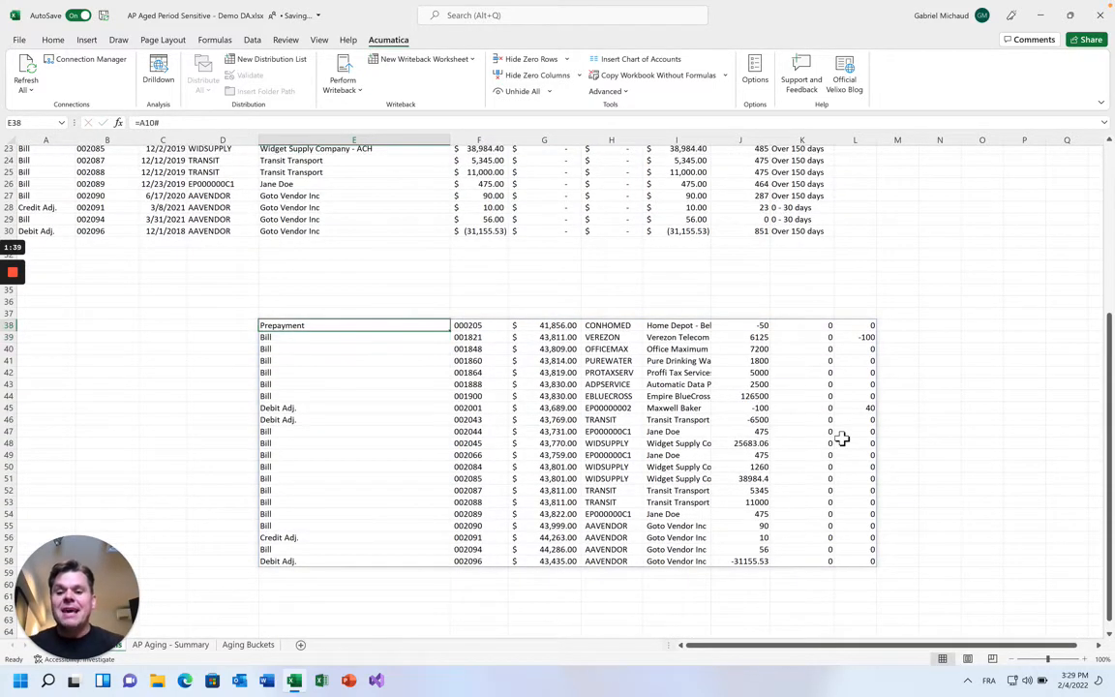
- Clear the spill reference formula from cell E38
{"action": "scroll", "coordinate": [842, 438], "scroll_direction": "up", "scroll_amount": 7}
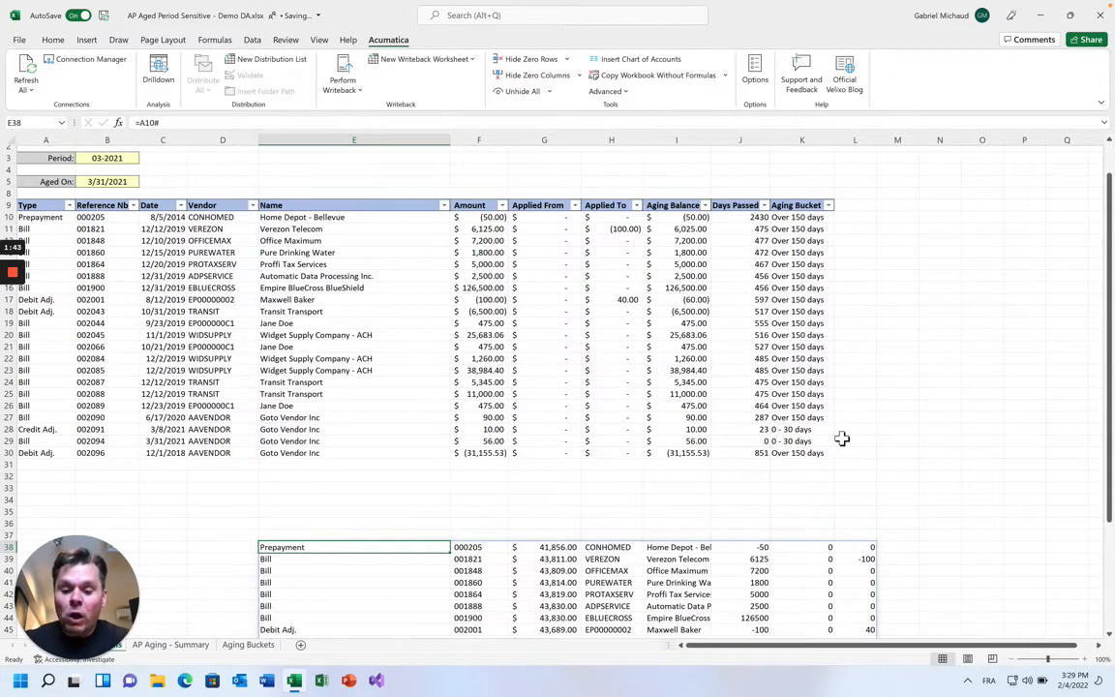
{"action": "key", "text": "Delete"}
- Enter =INDEX(A10#,,3) in cell E37 to spill only the Date column of the query result
{"action": "key", "text": "Up"}
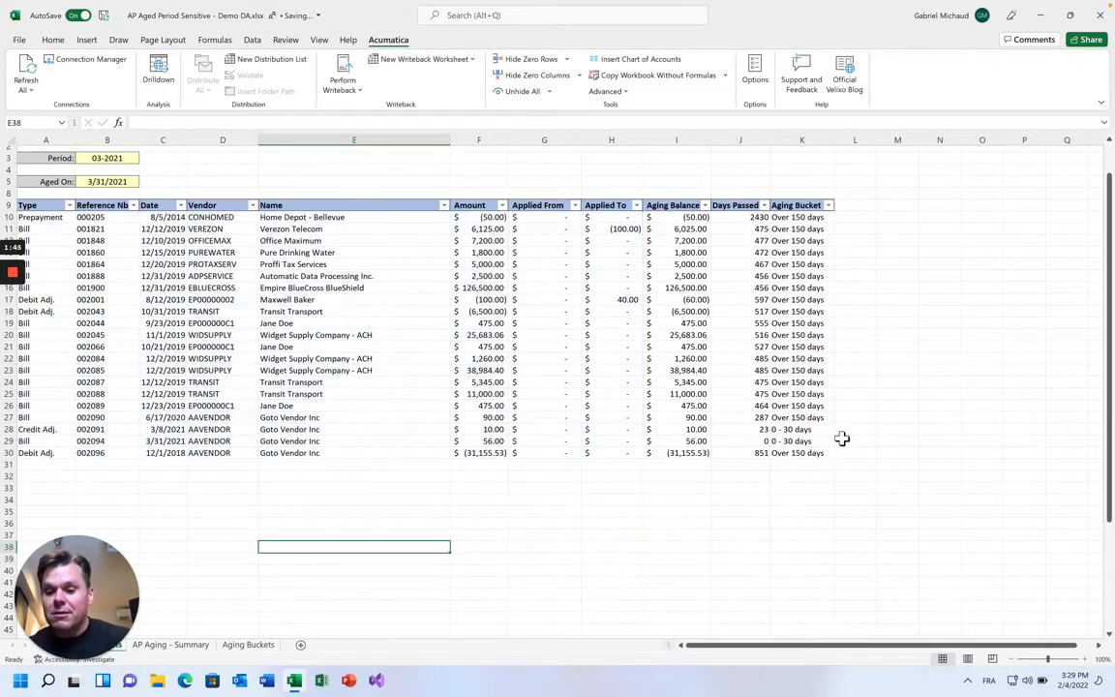
{"action": "type", "text": "=INDEX("}
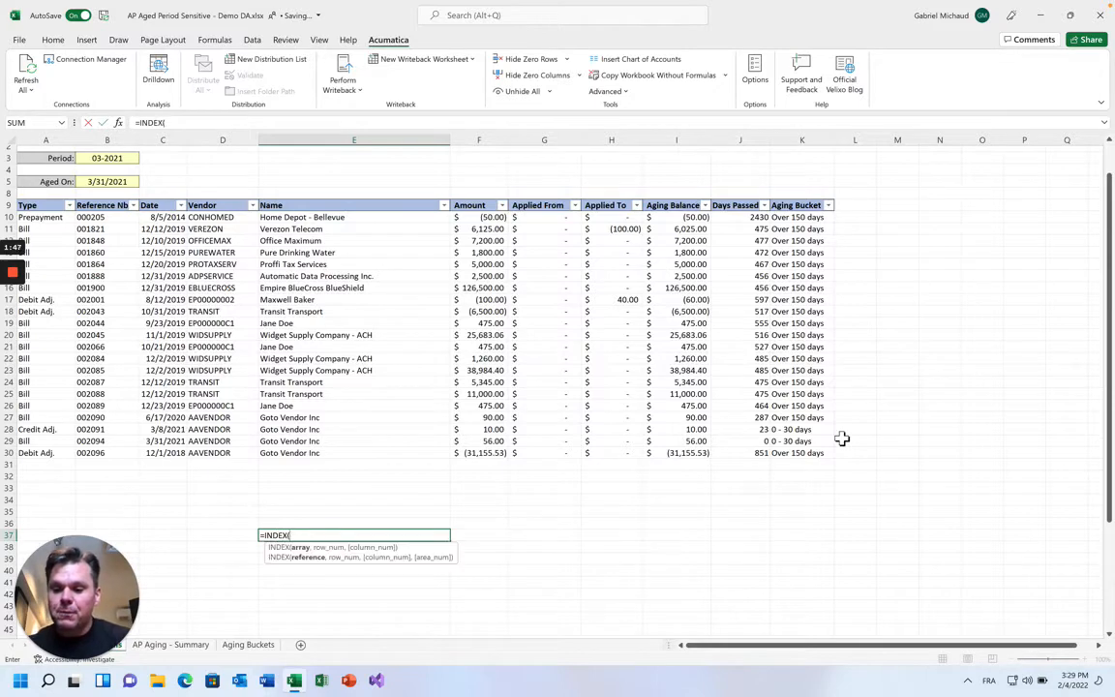
{"action": "left_click", "coordinate": [51, 217]}
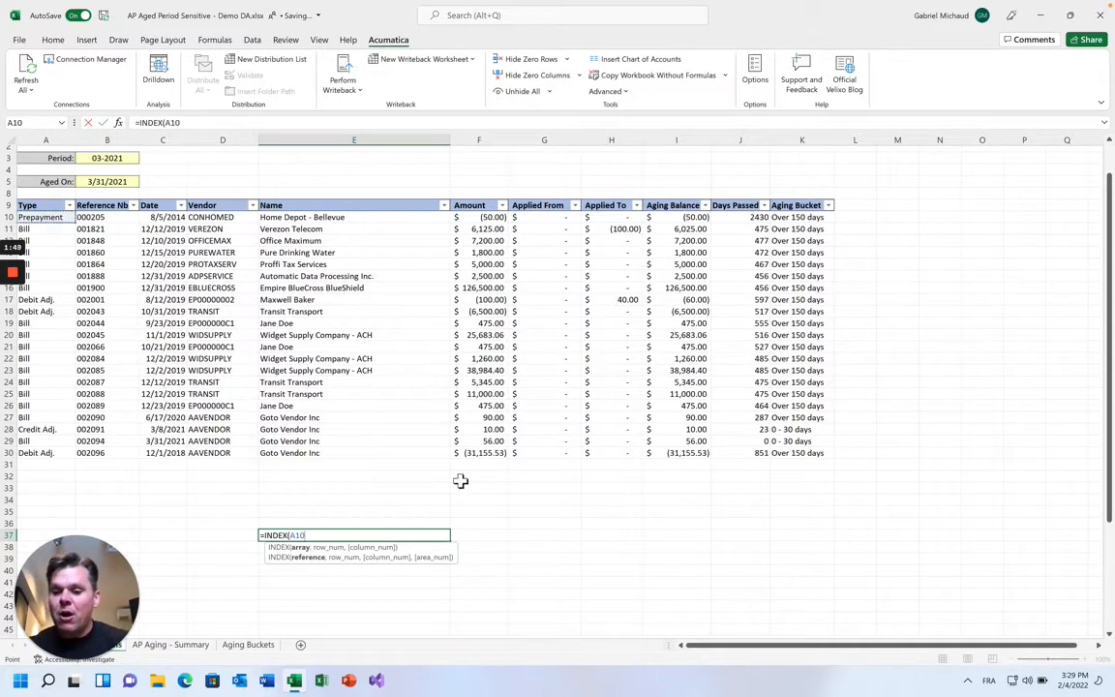
{"action": "type", "text": "#"}
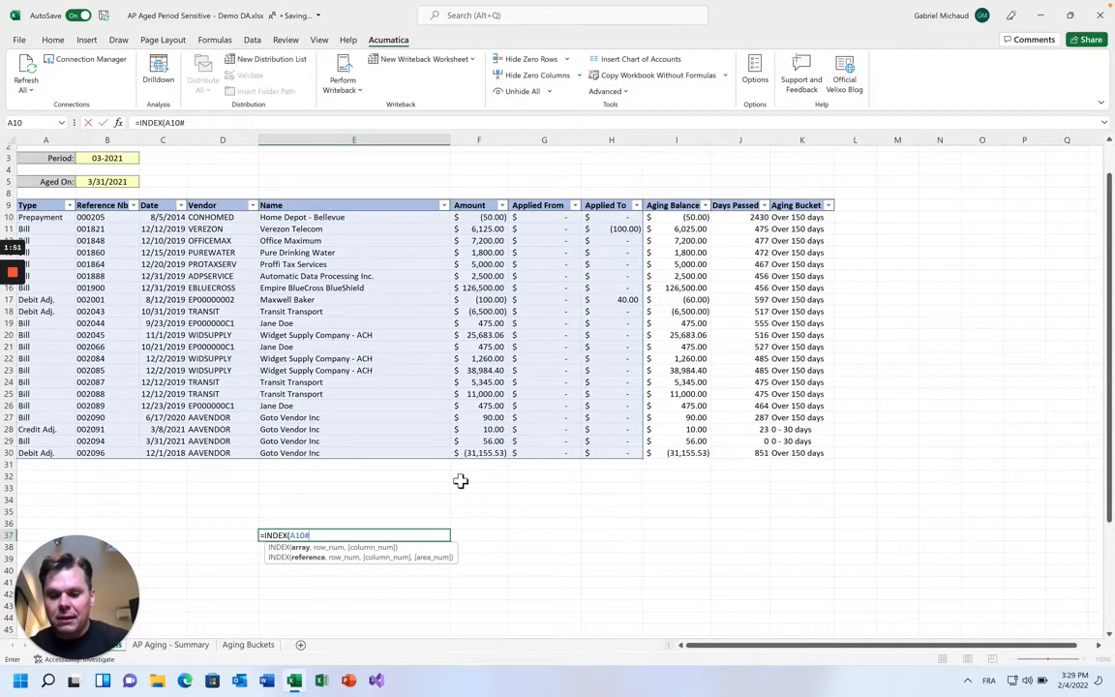
{"action": "type", "text": ",,"}
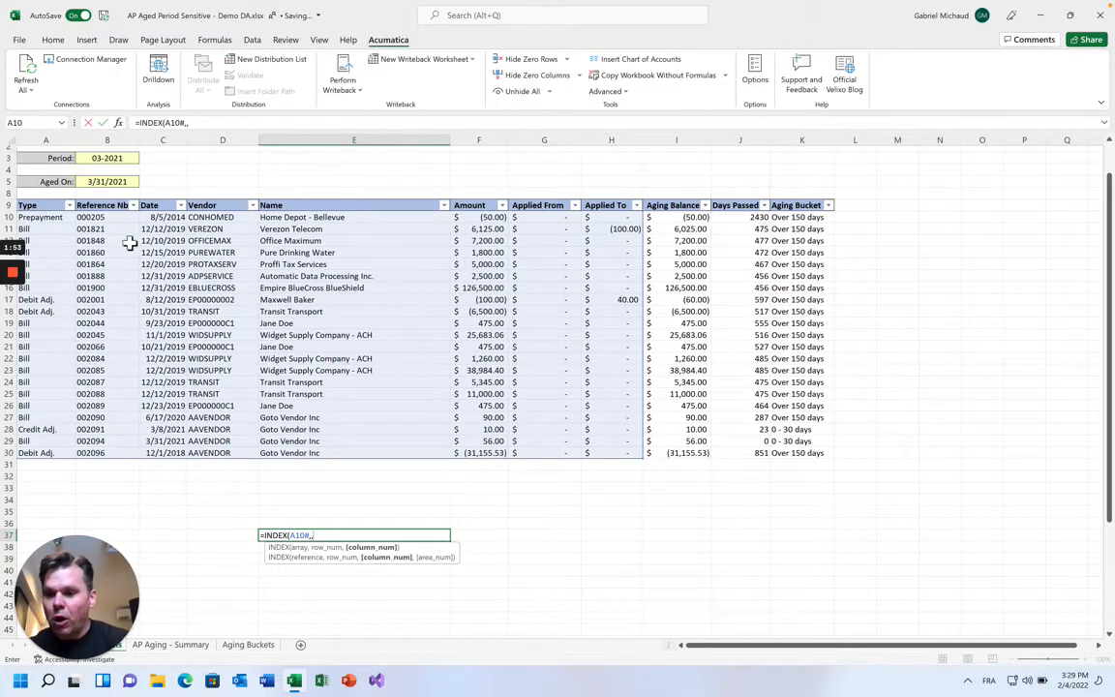
{"action": "type", "text": ",3)"}
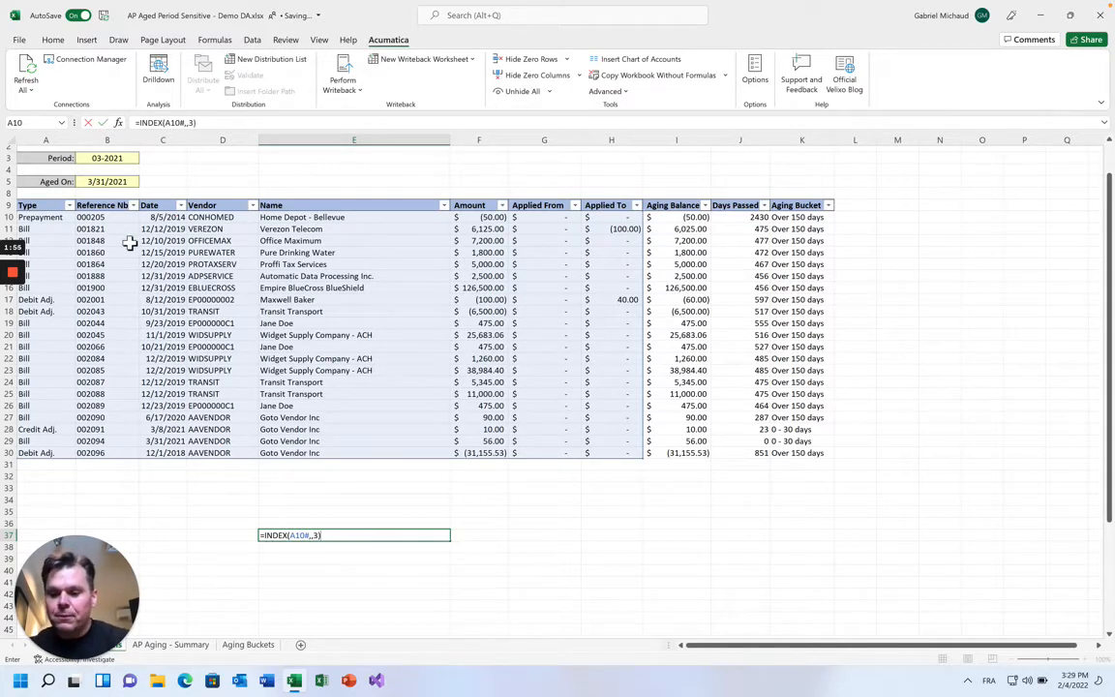
{"action": "key", "text": "Return"}
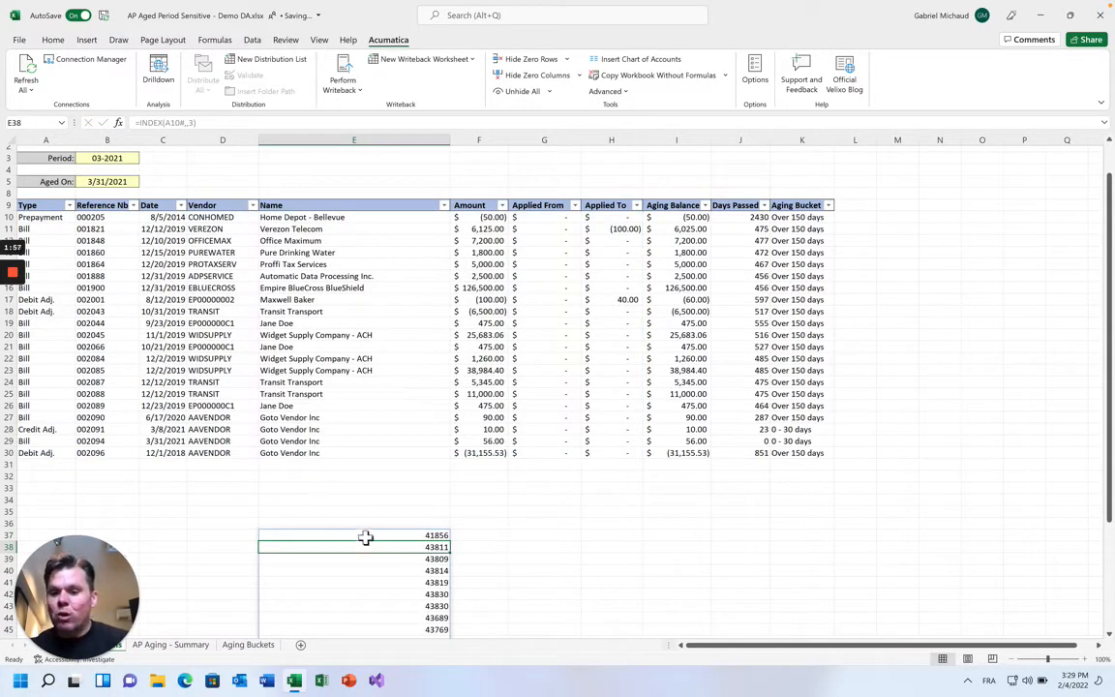
- Format the spilled values in E37:E57 as Short Date
{"action": "scroll", "coordinate": [365, 537], "scroll_direction": "down", "scroll_amount": 4}
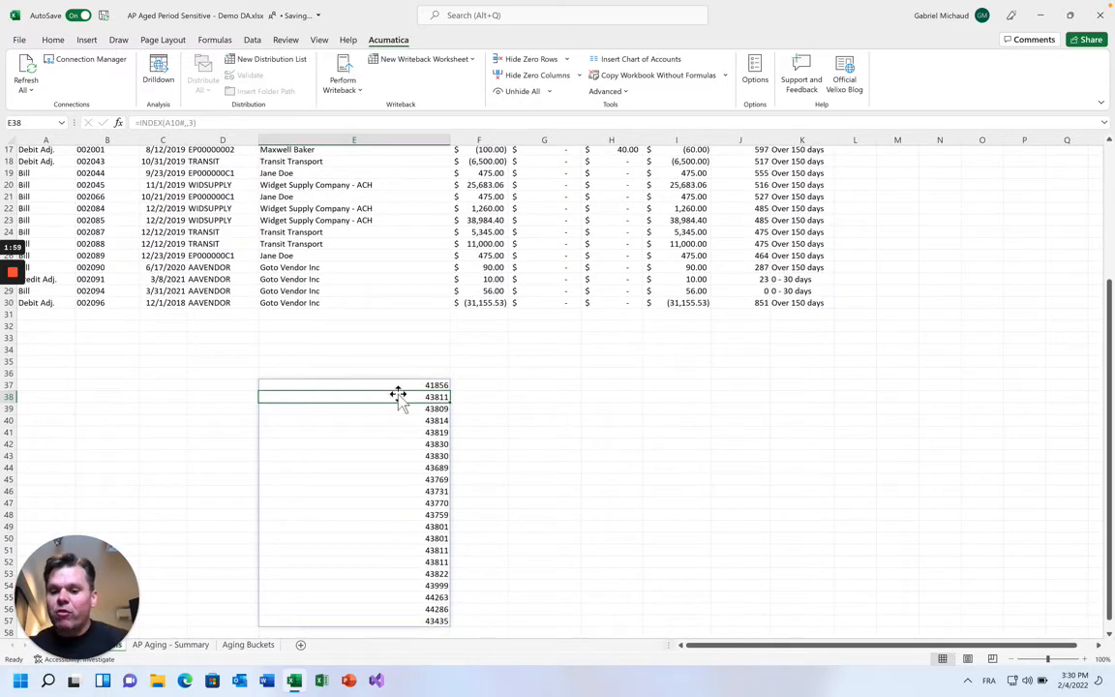
{"action": "left_click", "coordinate": [398, 387]}
{"action": "left_click", "coordinate": [410, 620], "text": "shift"}
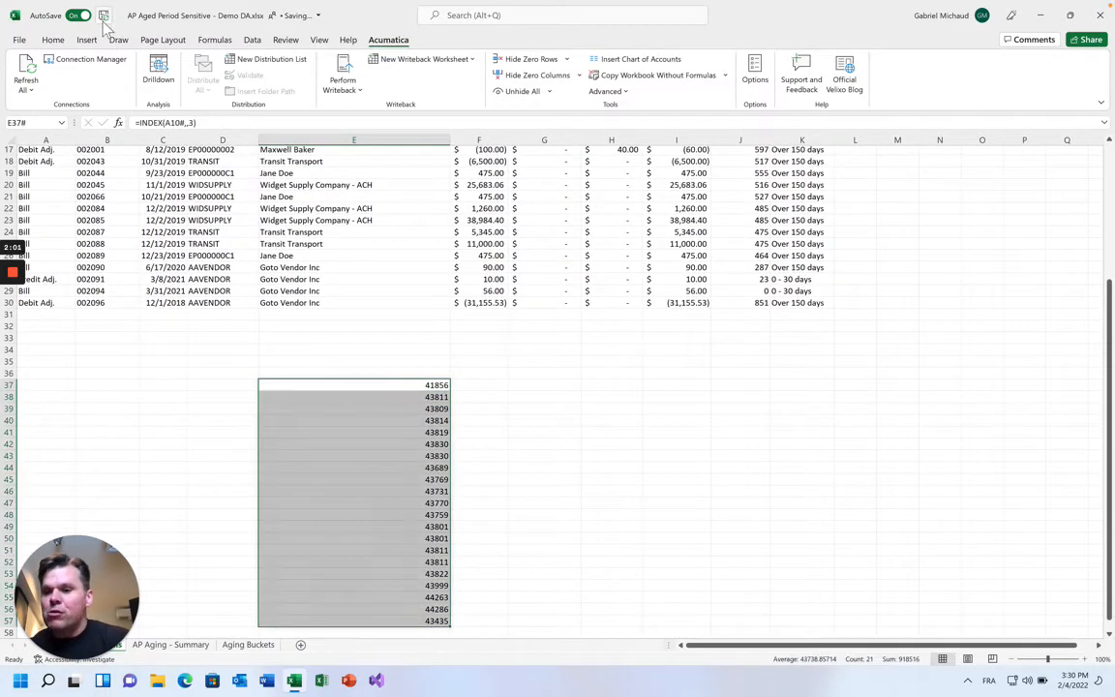
{"action": "left_click", "coordinate": [53, 39]}
{"action": "left_click", "coordinate": [570, 64]}
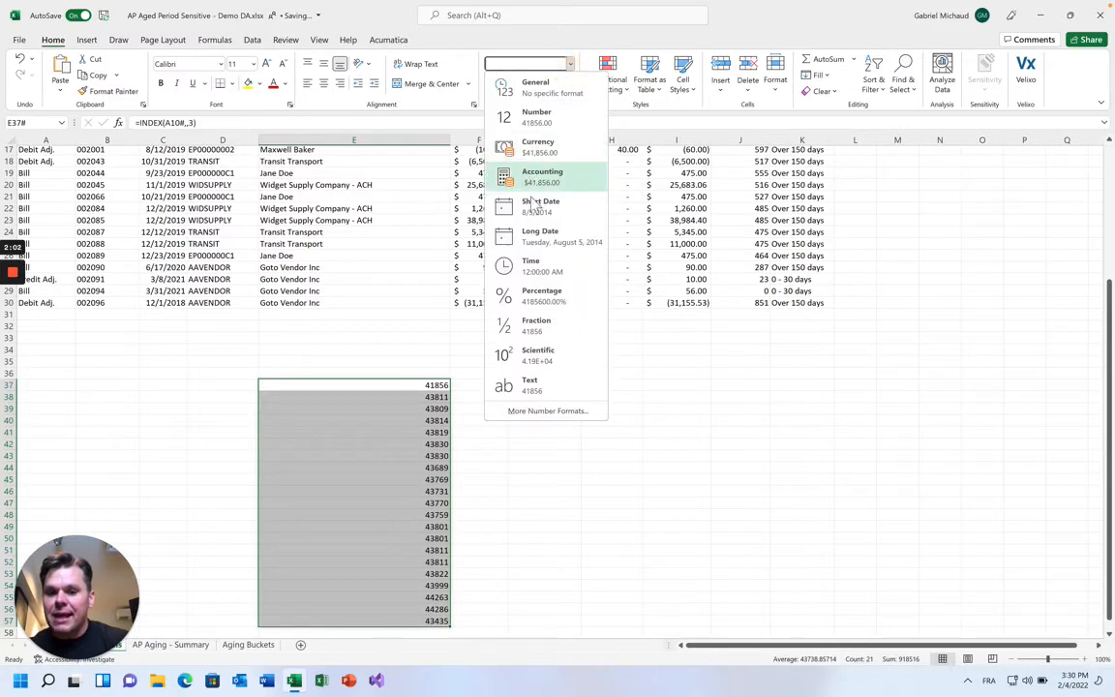
{"action": "left_click", "coordinate": [534, 203]}
- Clear the INDEX formula from cell E37
{"action": "scroll", "coordinate": [443, 391], "scroll_direction": "up", "scroll_amount": 4}
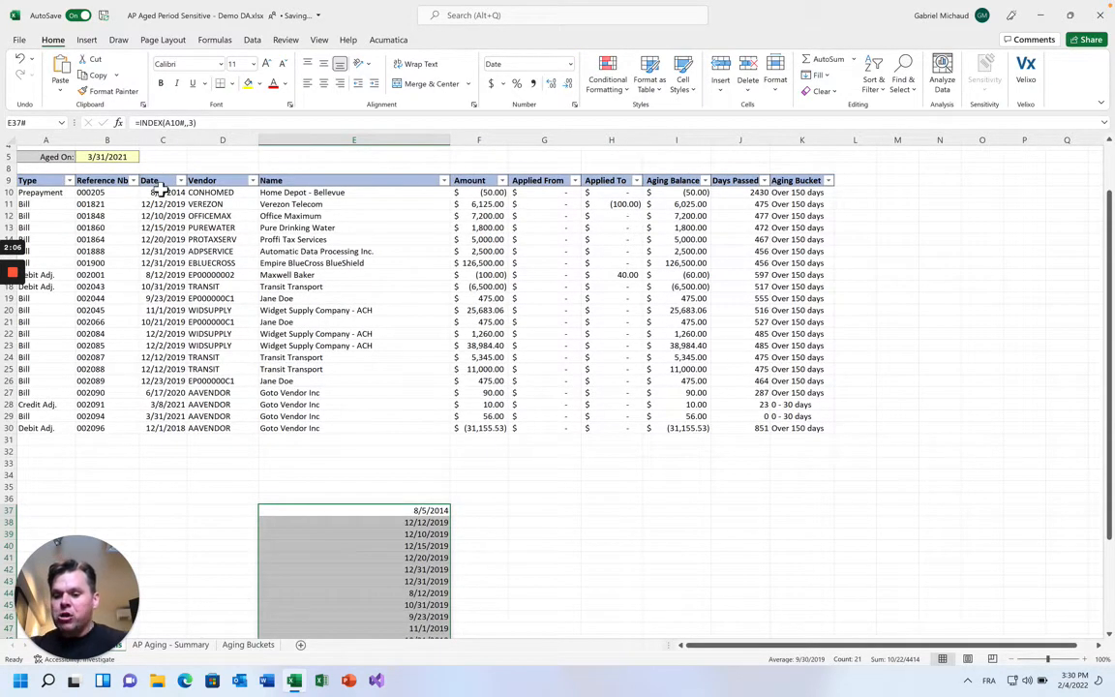
{"action": "key", "text": "BackSpace"}
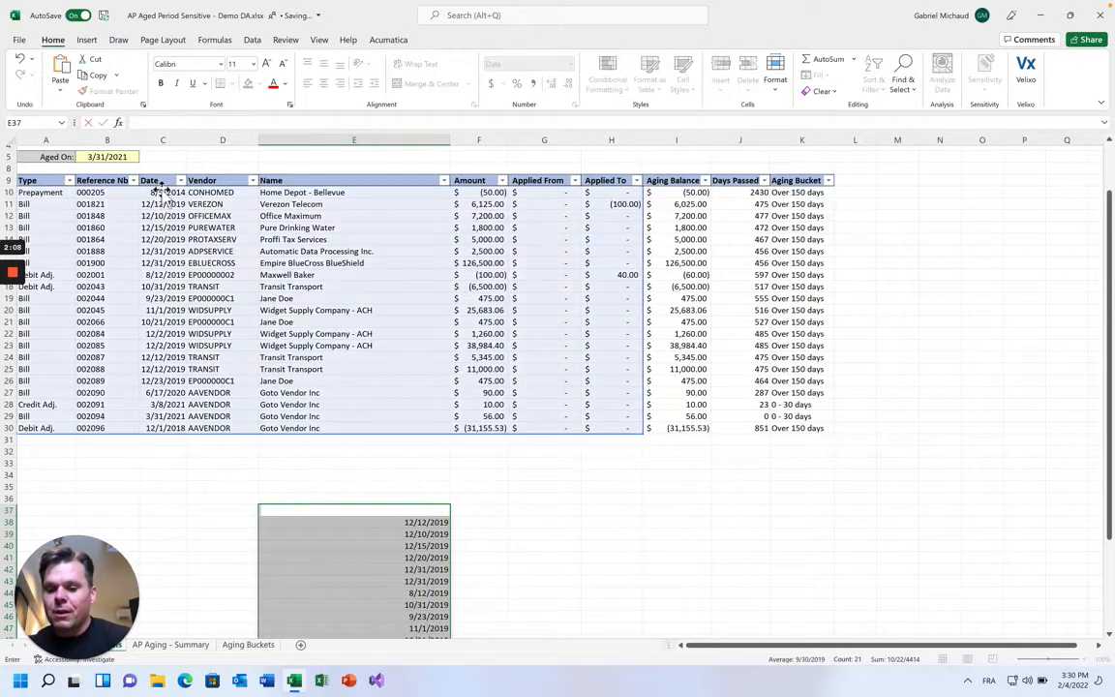
{"action": "key", "text": "Return"}
{"action": "key", "text": "Up"}
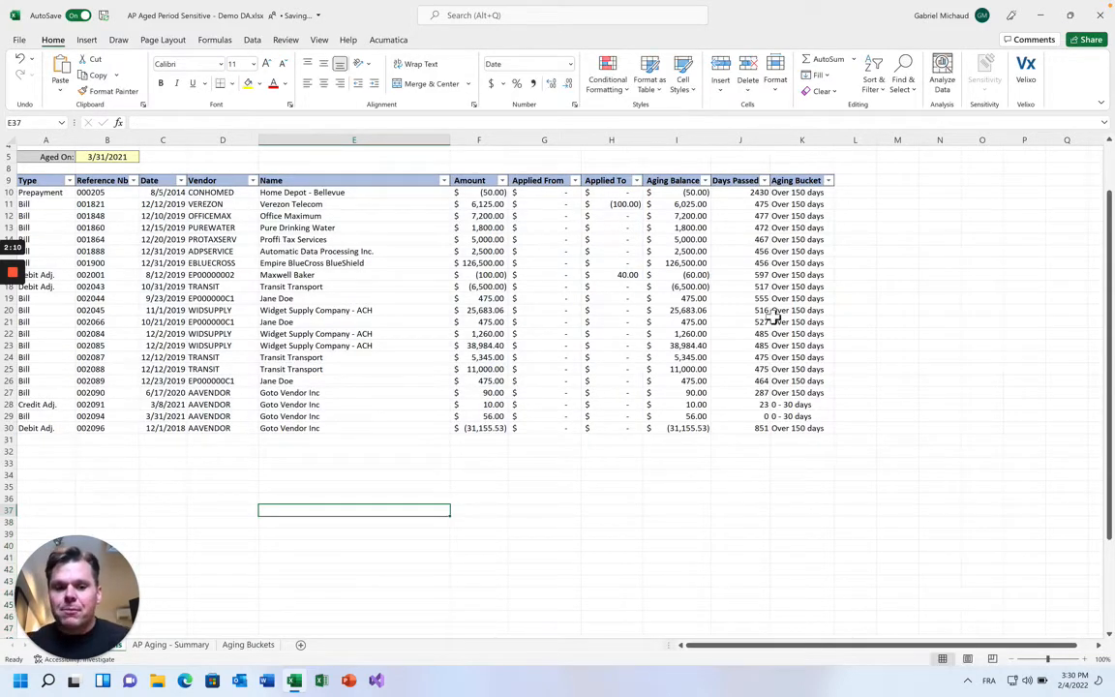
- Change the first Days Passed formula in cell J10 to =$B$5-INDEX(A10#,,3) so it uses the query result's whole Date column
{"action": "left_click", "coordinate": [739, 193]}
{"action": "scroll", "coordinate": [741, 205], "scroll_direction": "up", "scroll_amount": 2}
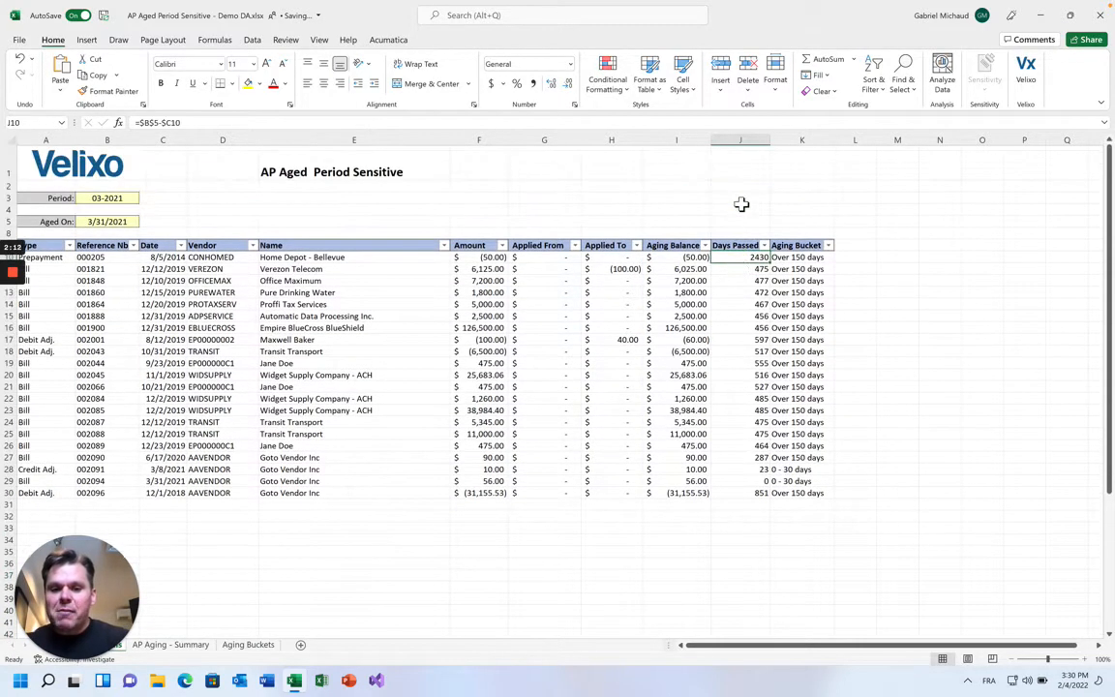
{"action": "left_click", "coordinate": [167, 123]}
{"action": "key", "text": "BackSpace"}
{"action": "key", "text": "BackSpace"}
{"action": "key", "text": "BackSpace"}
{"action": "key", "text": "BackSpace"}
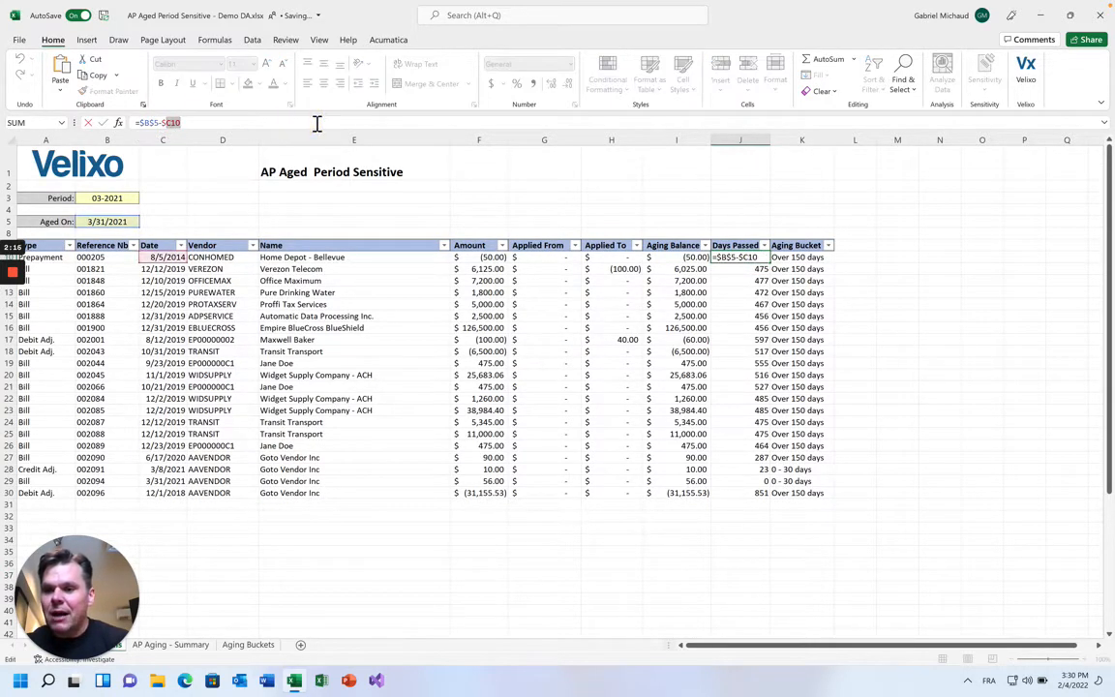
{"action": "type", "text": "INDEX("}
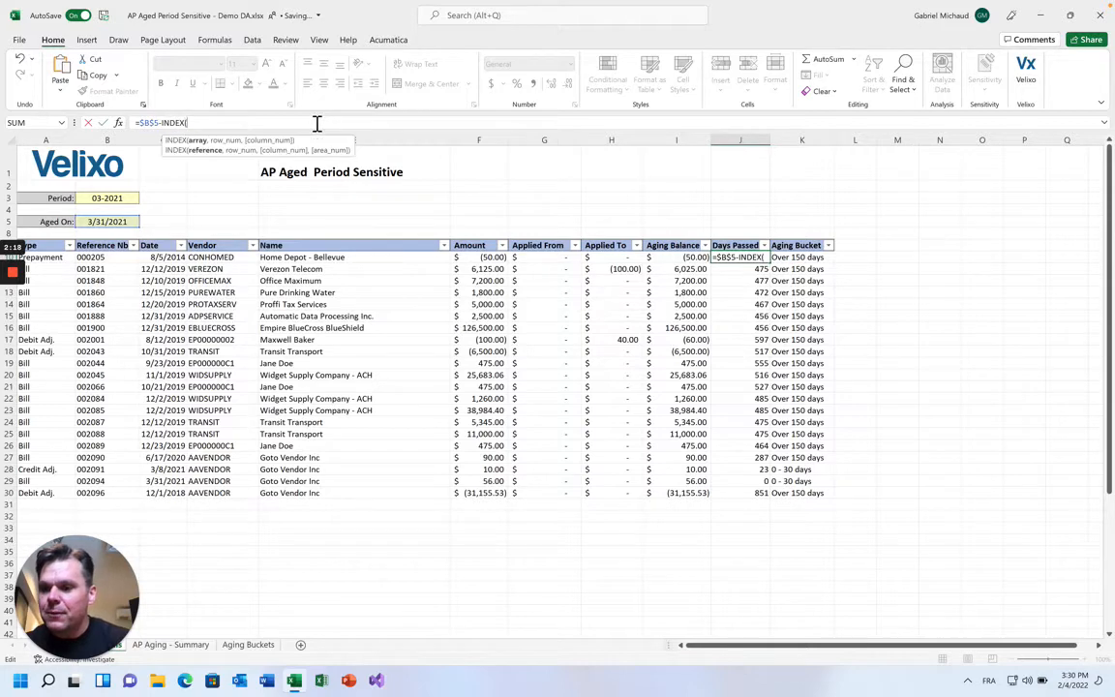
{"action": "left_click", "coordinate": [57, 257]}
{"action": "type", "text": "#"}
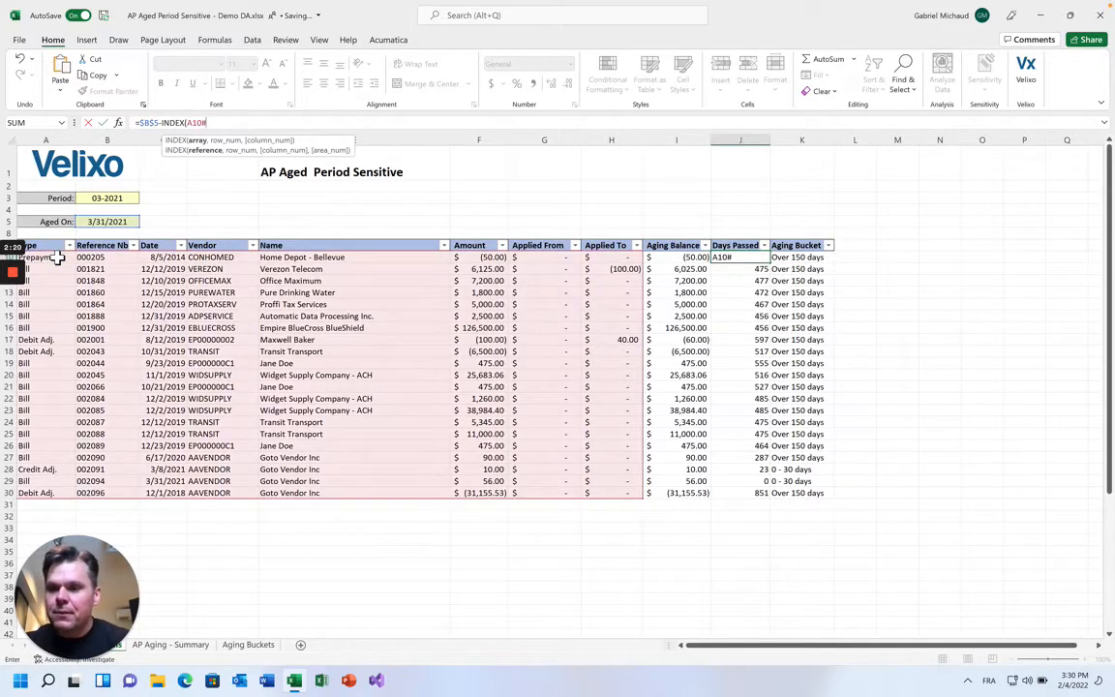
{"action": "type", "text": ",,3)"}
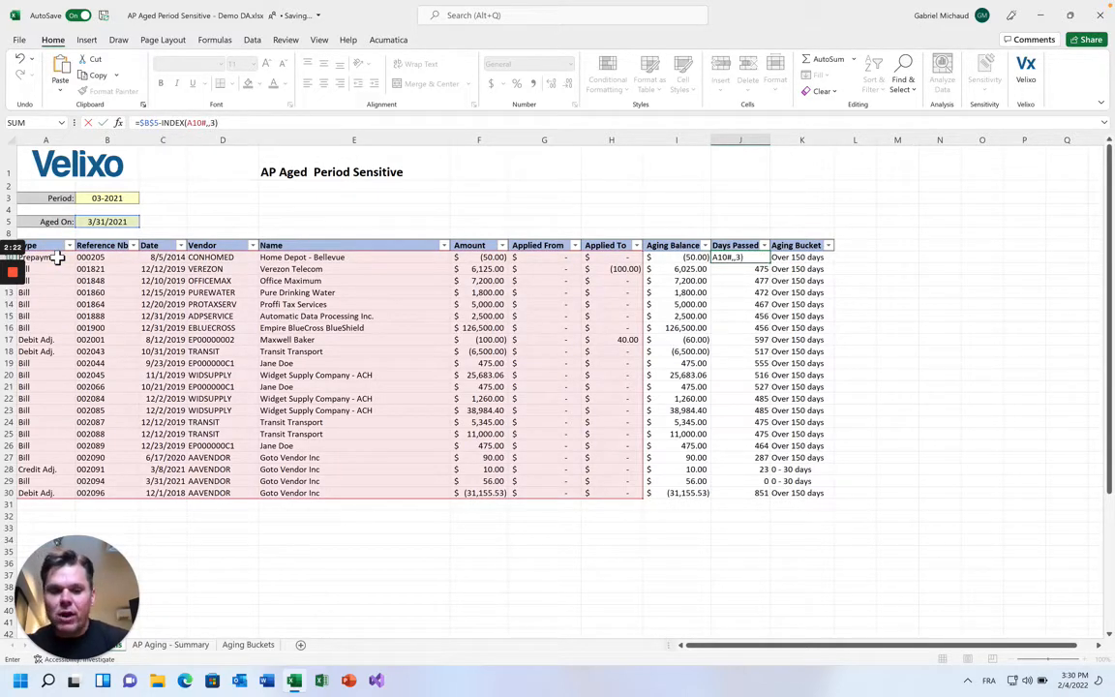
{"action": "key", "text": "Return"}
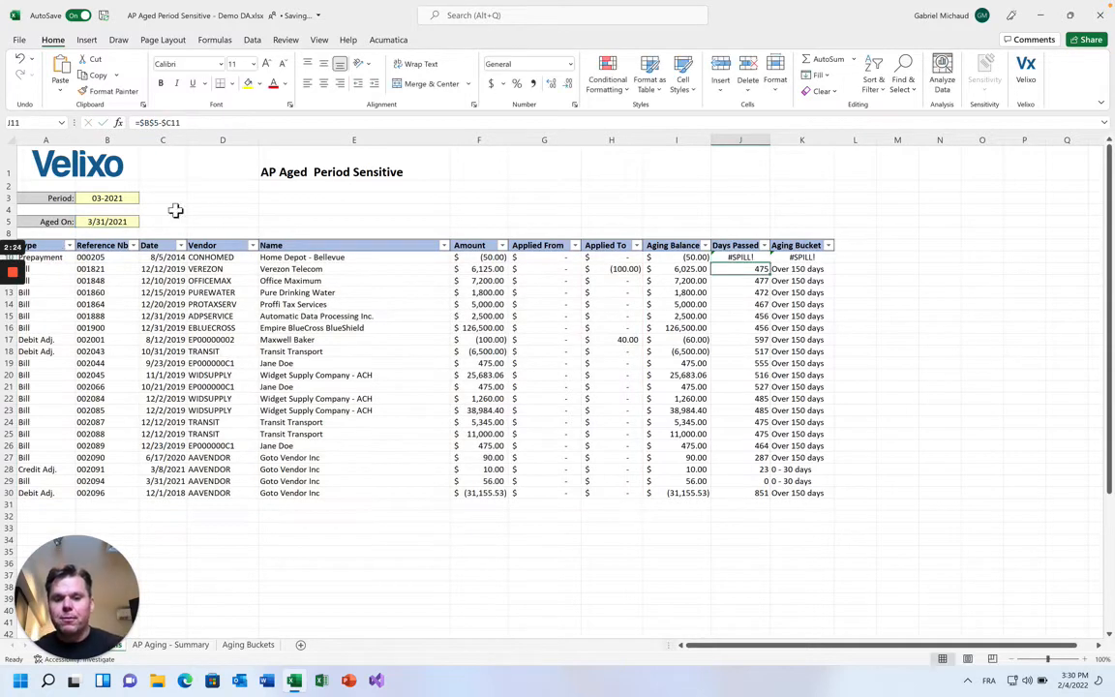
- Examine the spill range of the formula in J10 and the old formulas in J11:J30 that occupy it
{"action": "left_click", "coordinate": [748, 257]}
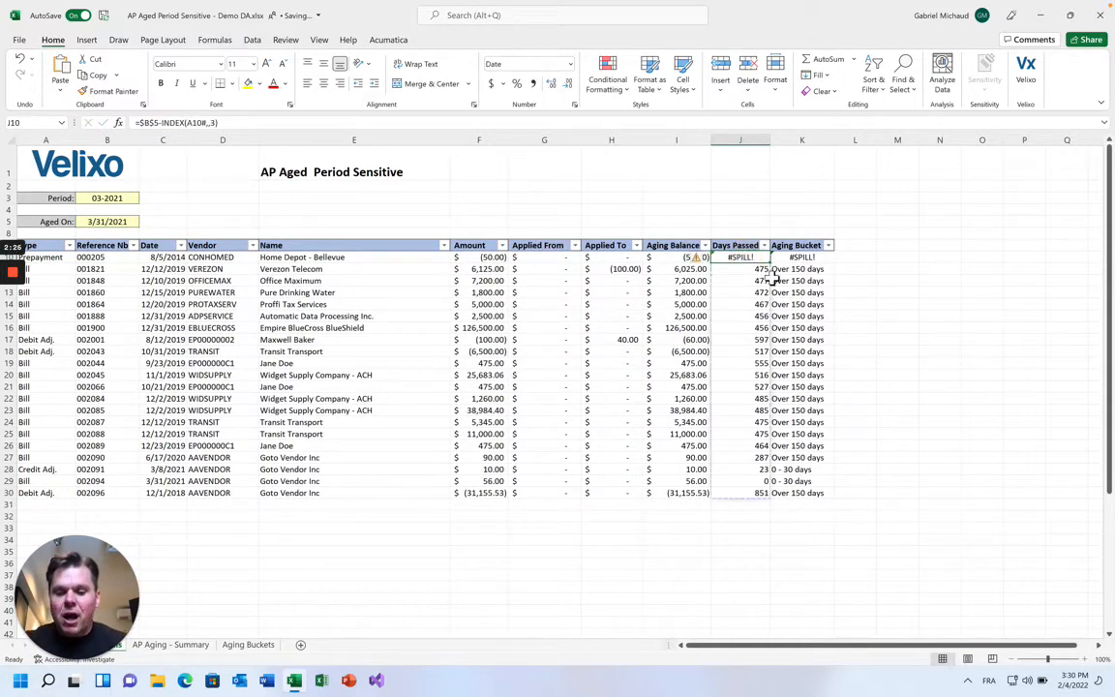
{"action": "left_click", "coordinate": [758, 281]}
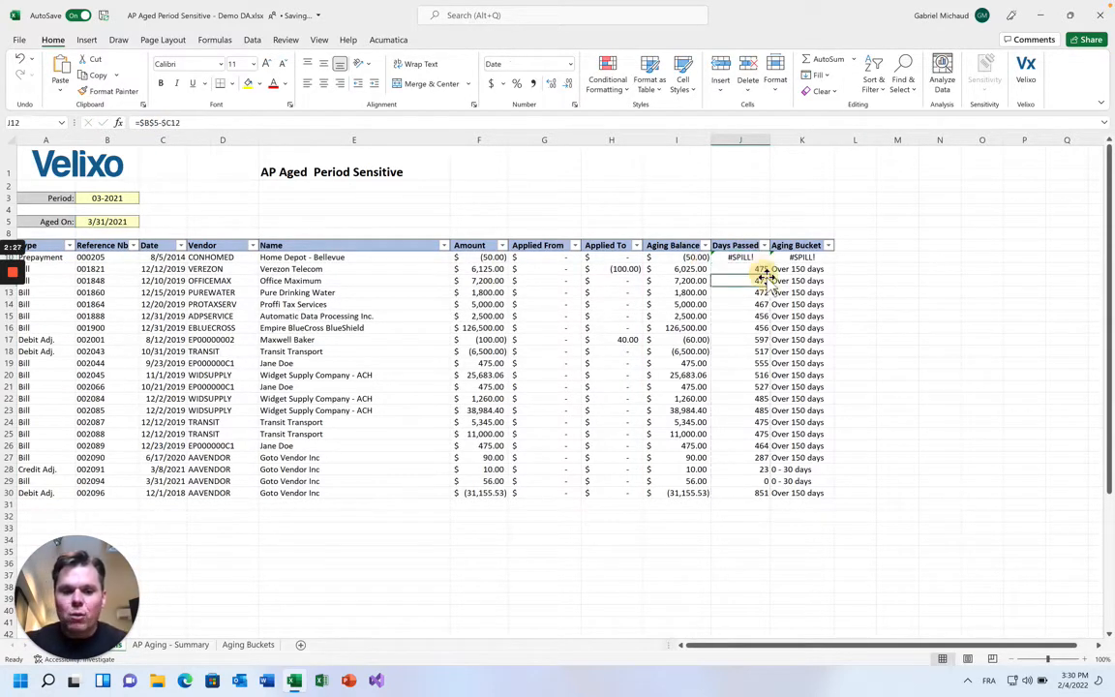
{"action": "left_click", "coordinate": [732, 257]}
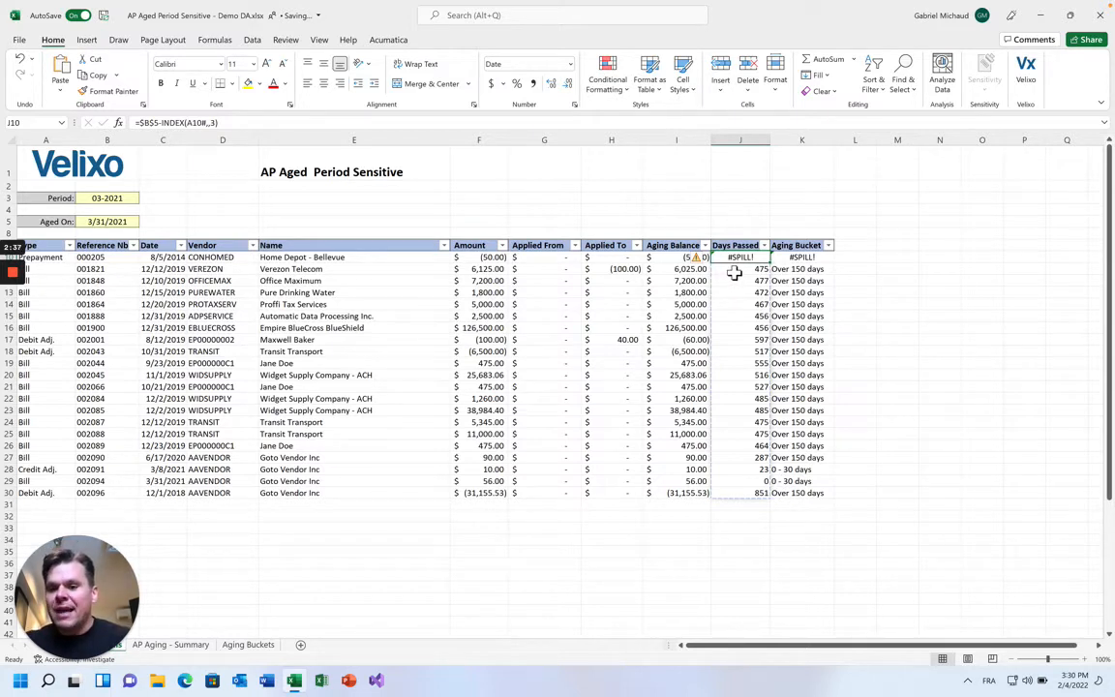
{"action": "left_click", "coordinate": [734, 271]}
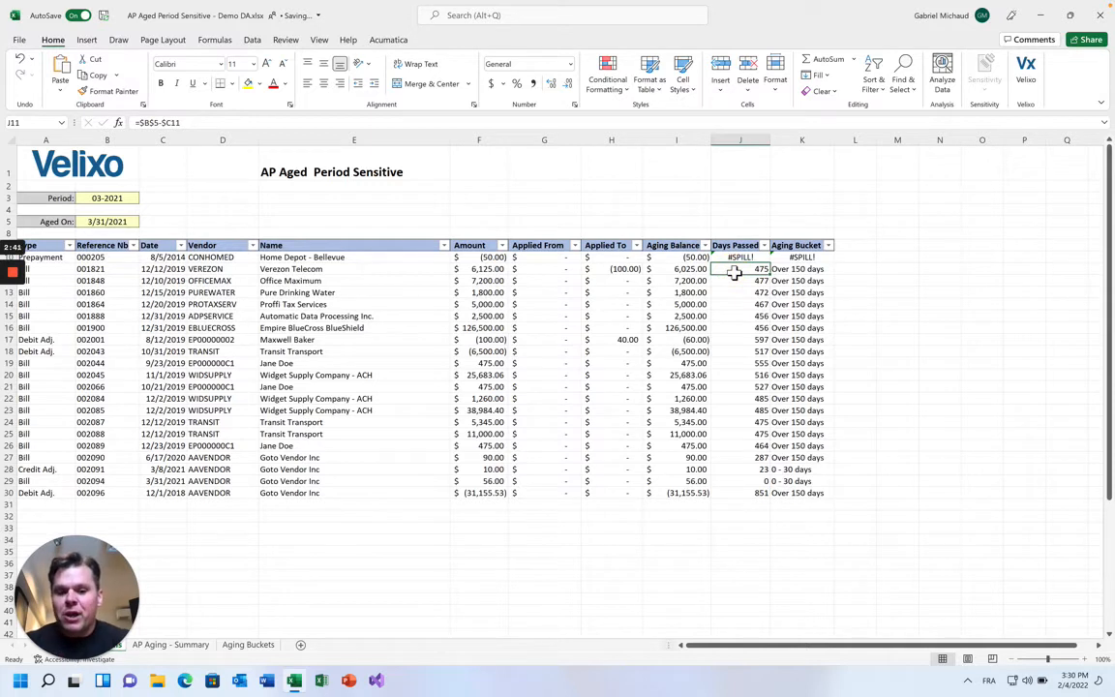
{"action": "left_click", "coordinate": [737, 248]}
{"action": "left_click", "coordinate": [732, 256]}
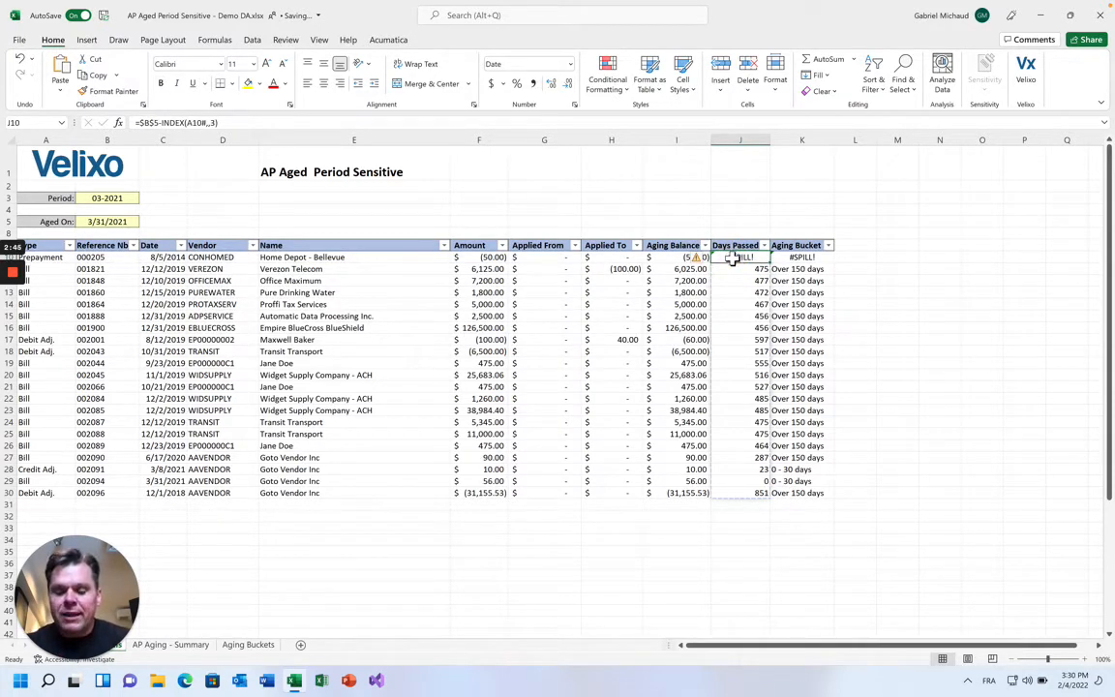
{"action": "left_click", "coordinate": [741, 272]}
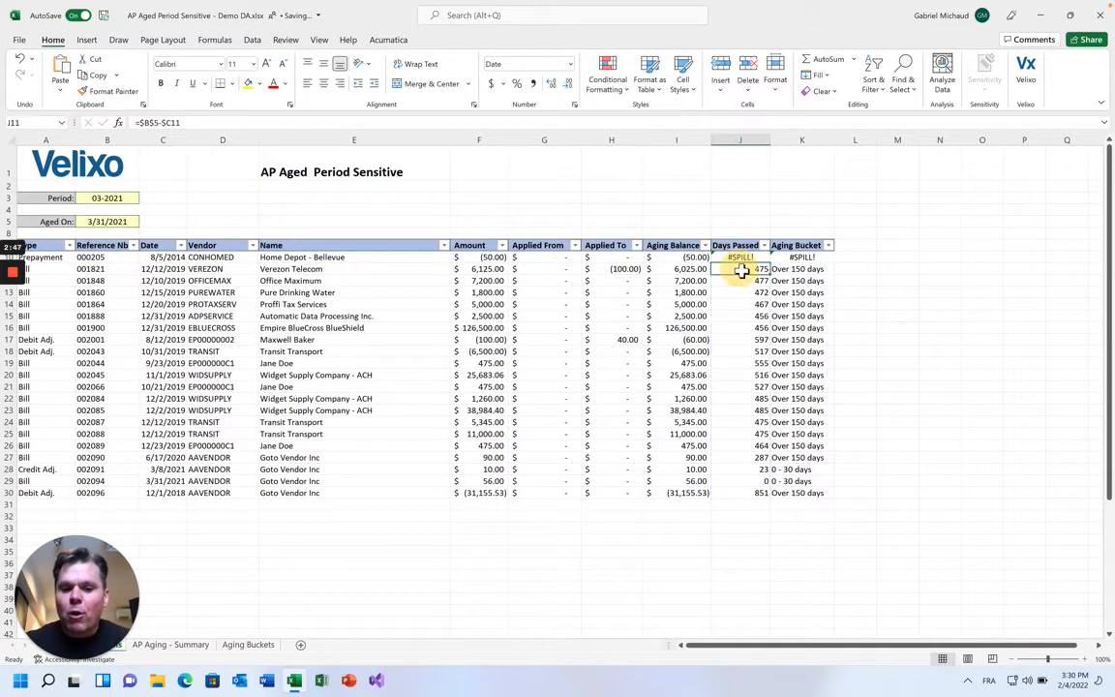
{"action": "left_click_drag", "start_coordinate": [741, 272], "coordinate": [727, 496]}
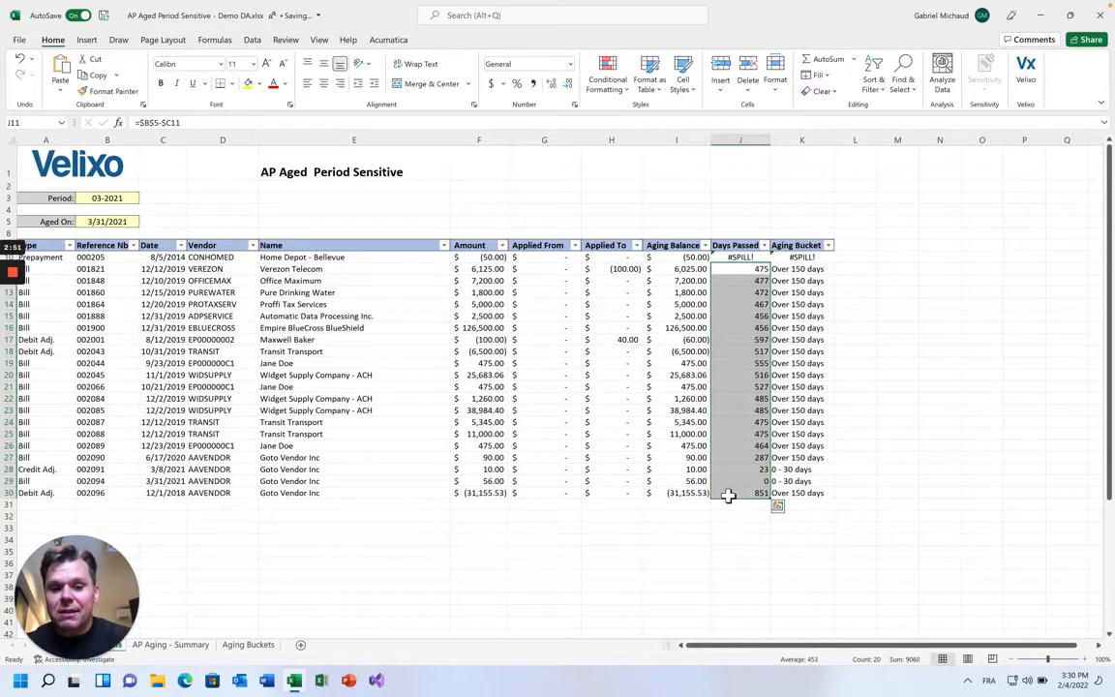
{"action": "left_click", "coordinate": [738, 257]}
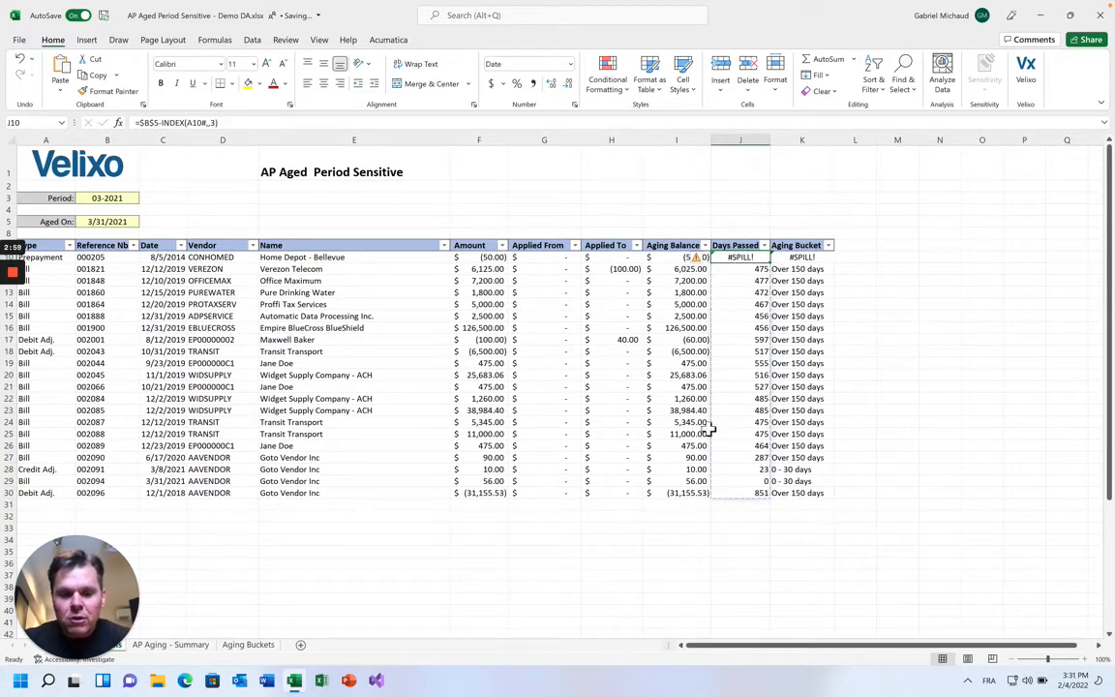
- Clear the contents of the old Days Passed formulas in J11:J30
{"action": "left_click", "coordinate": [737, 268]}
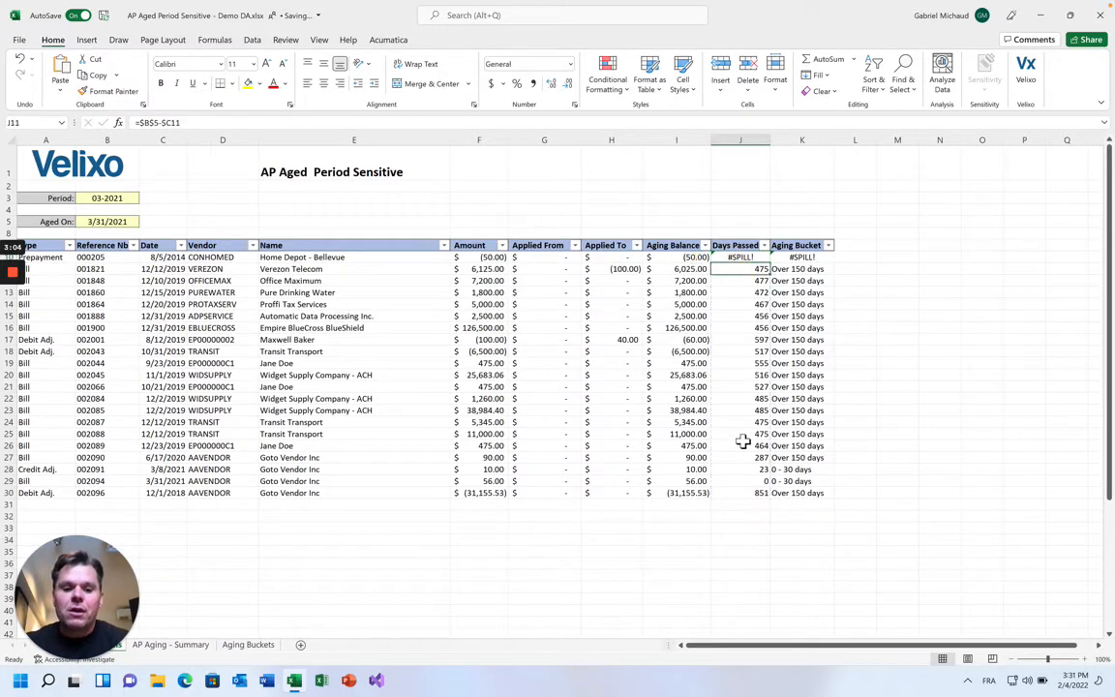
{"action": "left_click", "coordinate": [747, 491], "text": "shift"}
{"action": "right_click", "coordinate": [748, 491]}
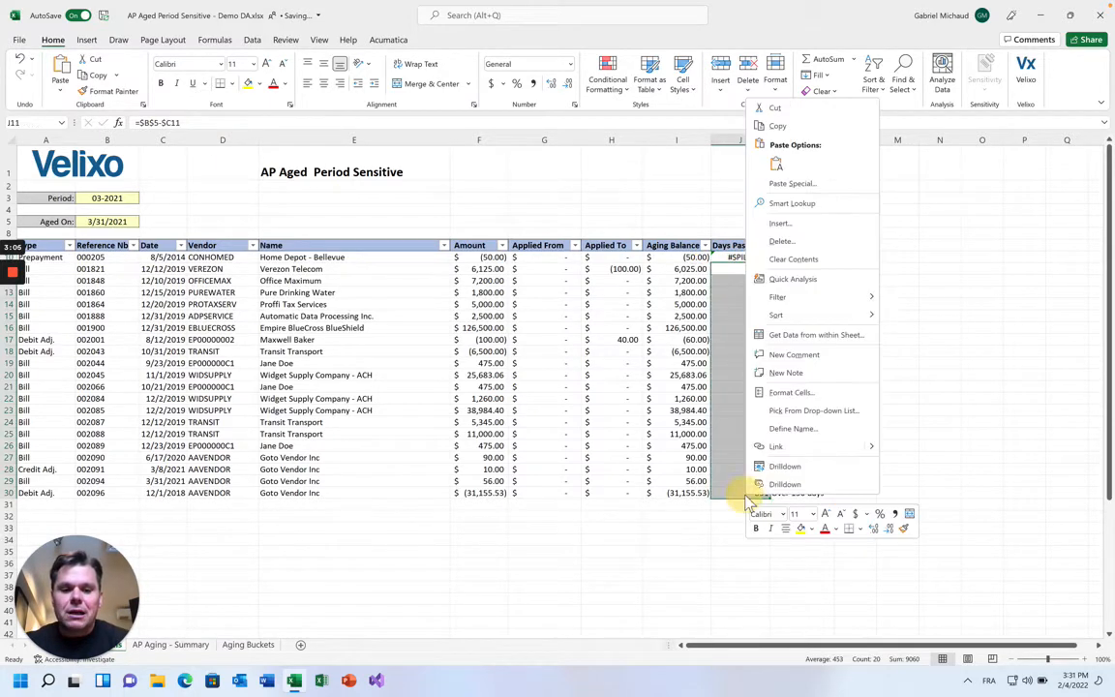
{"action": "left_click", "coordinate": [794, 259]}
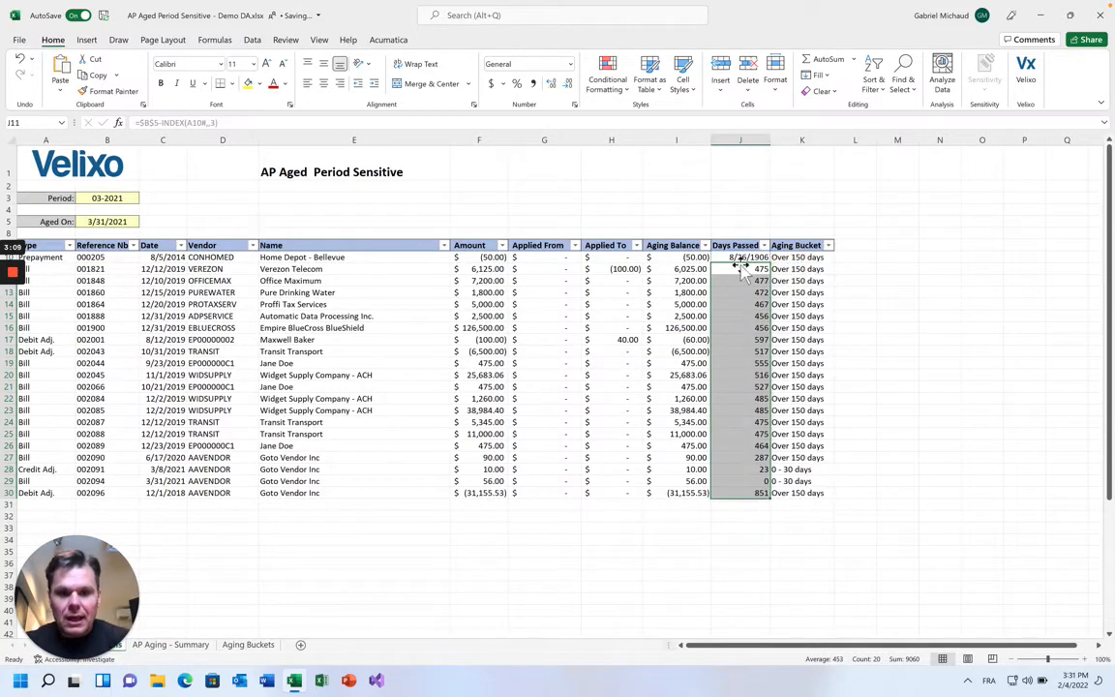
- Format the first Days Passed cell, J10, as Number
{"action": "left_click", "coordinate": [733, 260]}
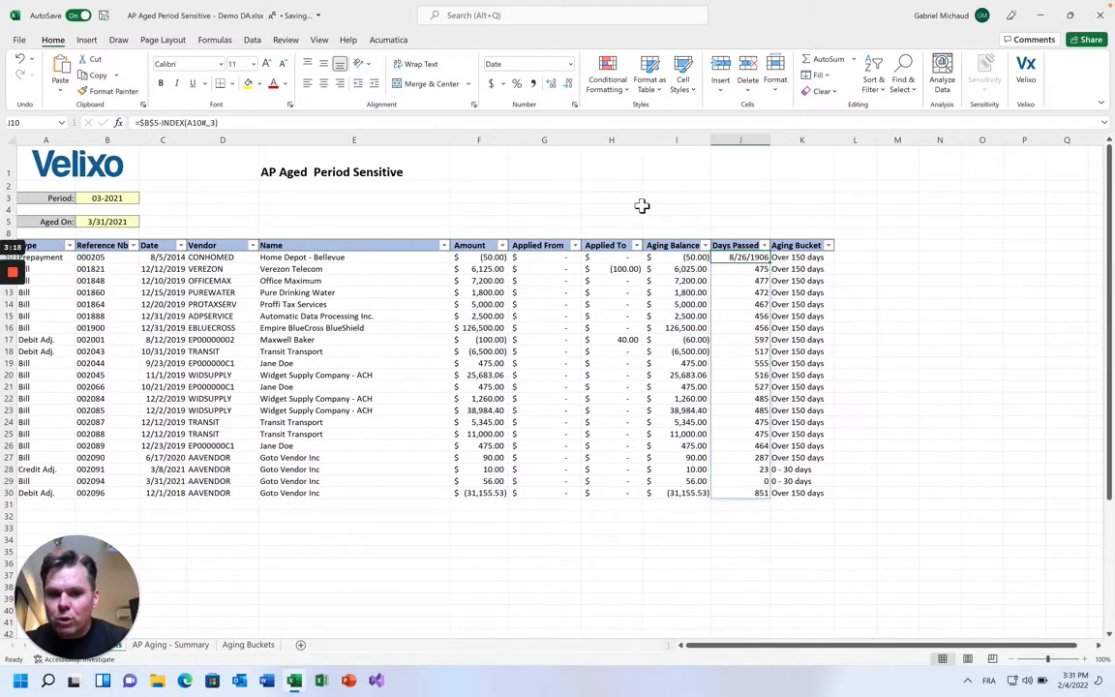
{"action": "left_click", "coordinate": [150, 124]}
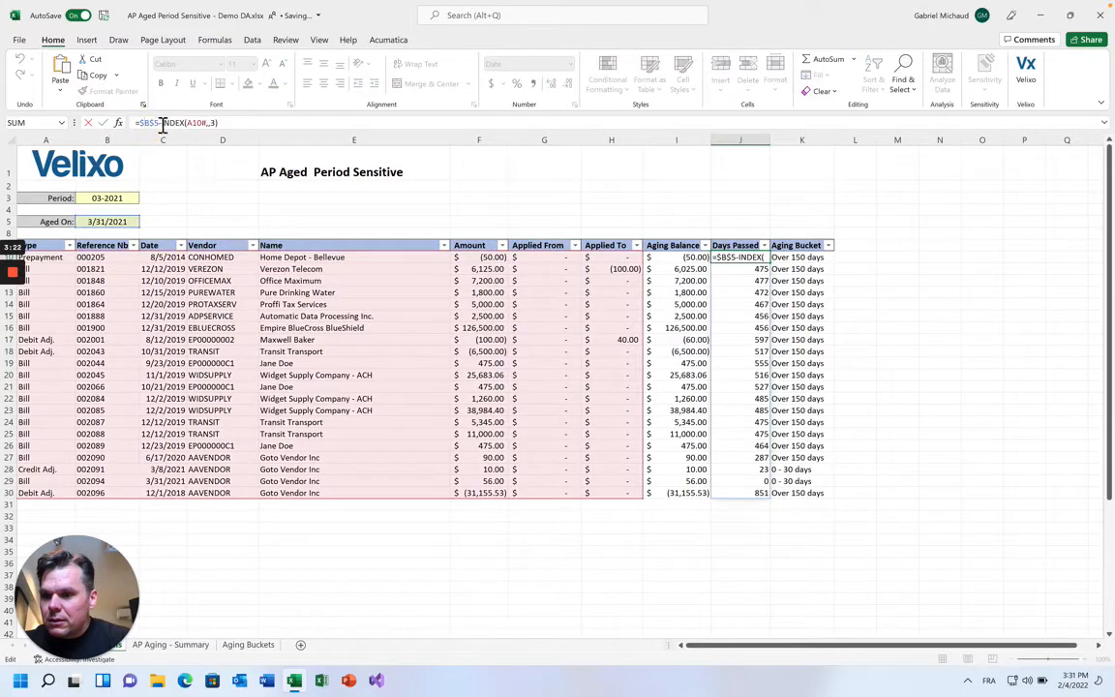
{"action": "left_click", "coordinate": [776, 256]}
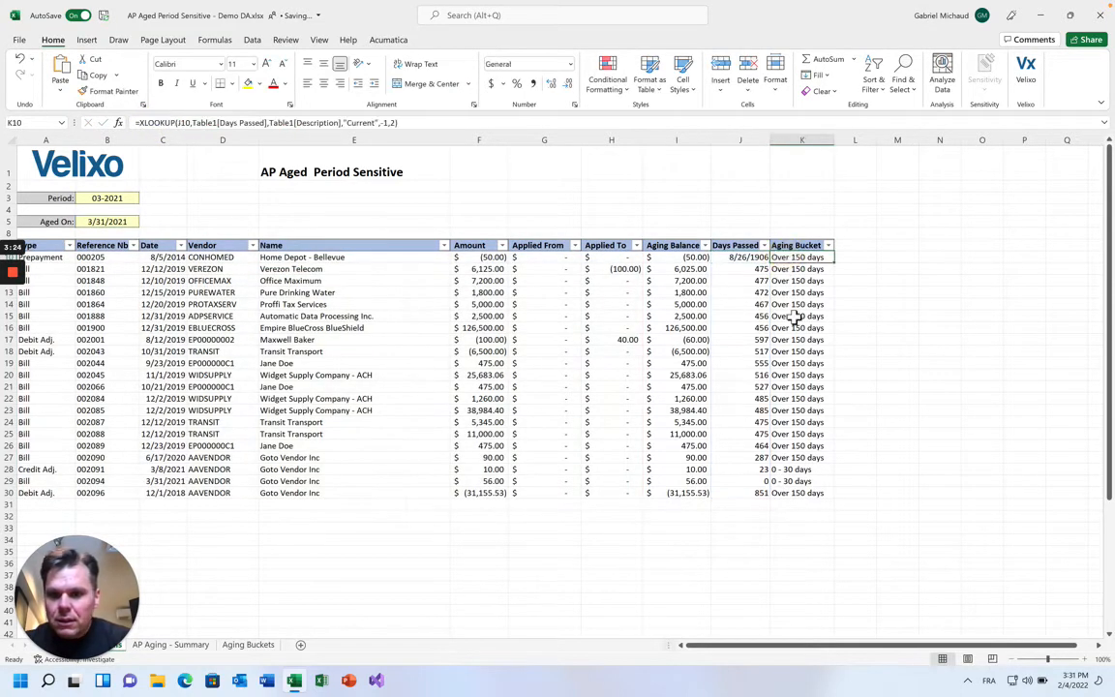
{"action": "left_click", "coordinate": [744, 293]}
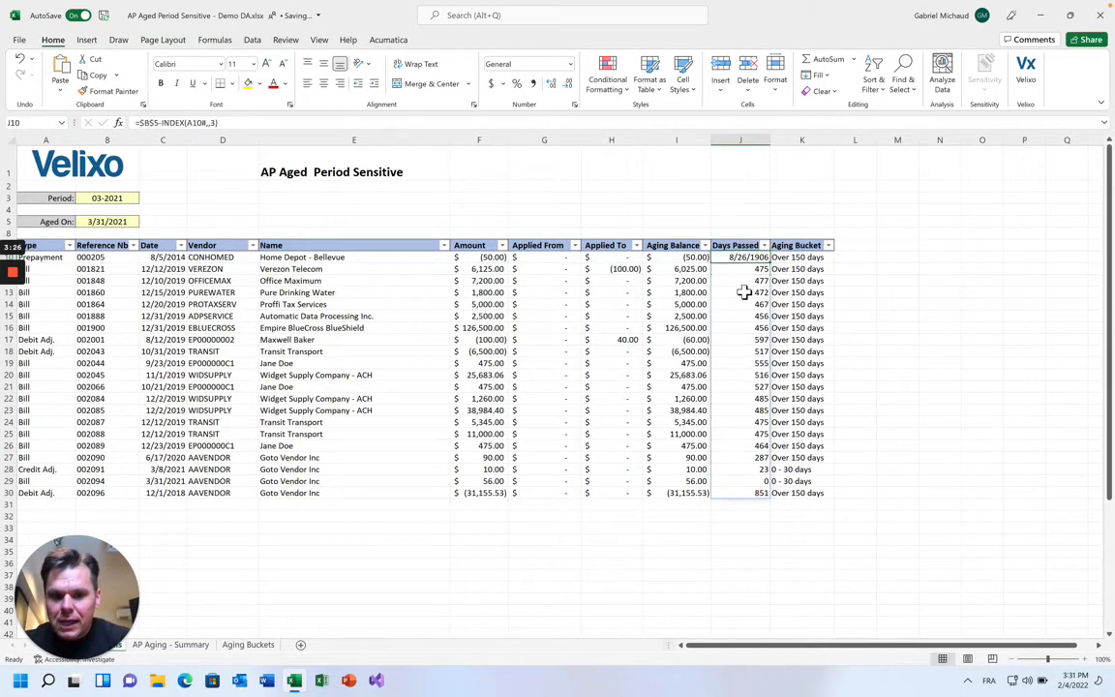
{"action": "left_click", "coordinate": [570, 64]}
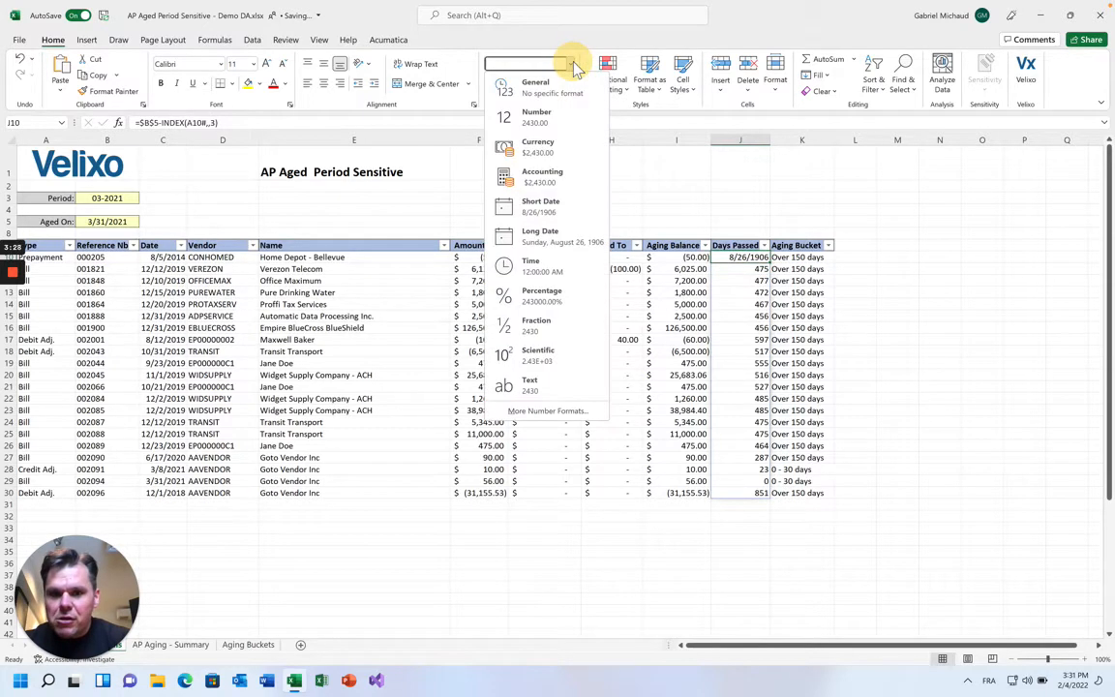
{"action": "left_click", "coordinate": [561, 118]}
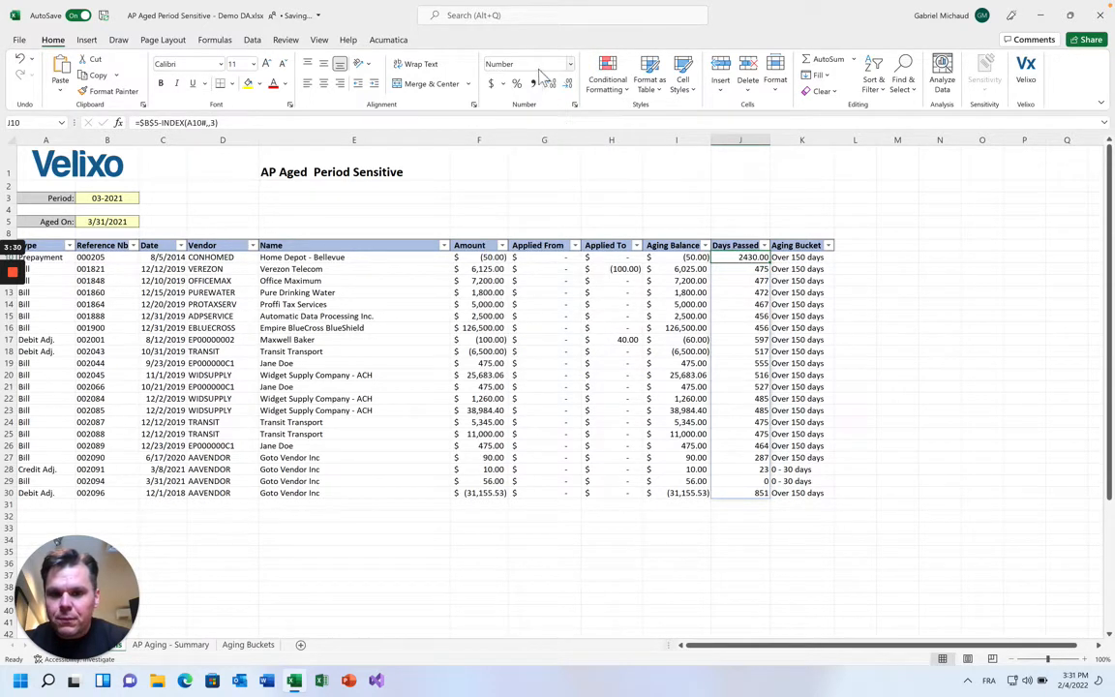
{"action": "left_click", "coordinate": [570, 64]}
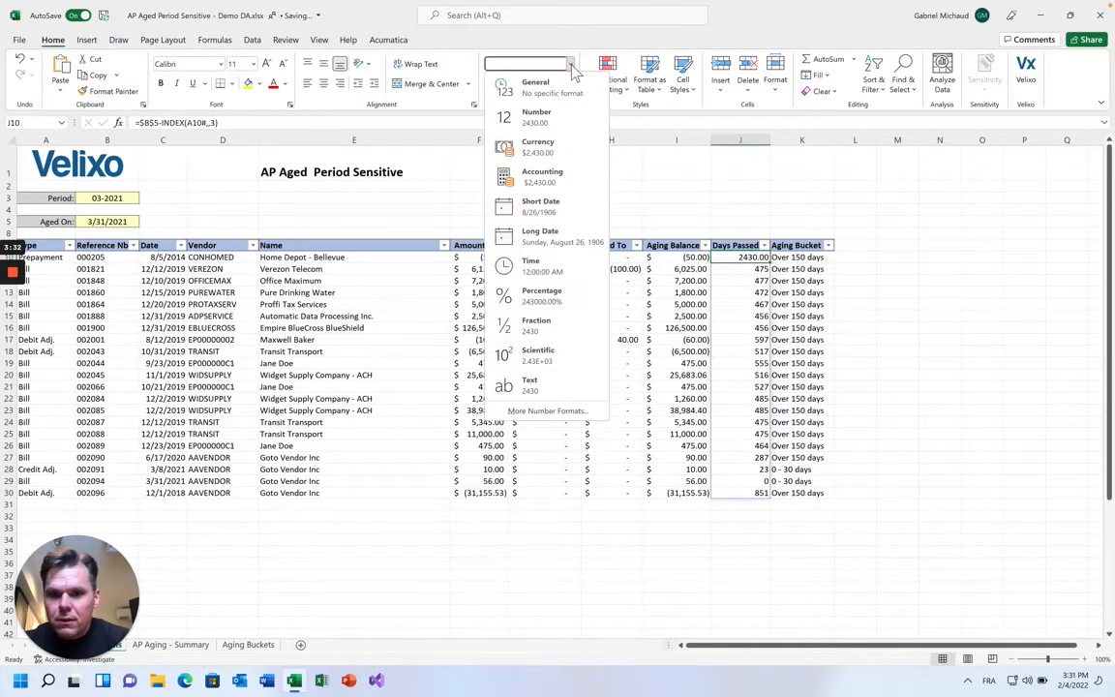
{"action": "left_click", "coordinate": [571, 66]}
- Copy the General formatting of cell J11 onto cell J10 with Format Painter
{"action": "left_click", "coordinate": [720, 266]}
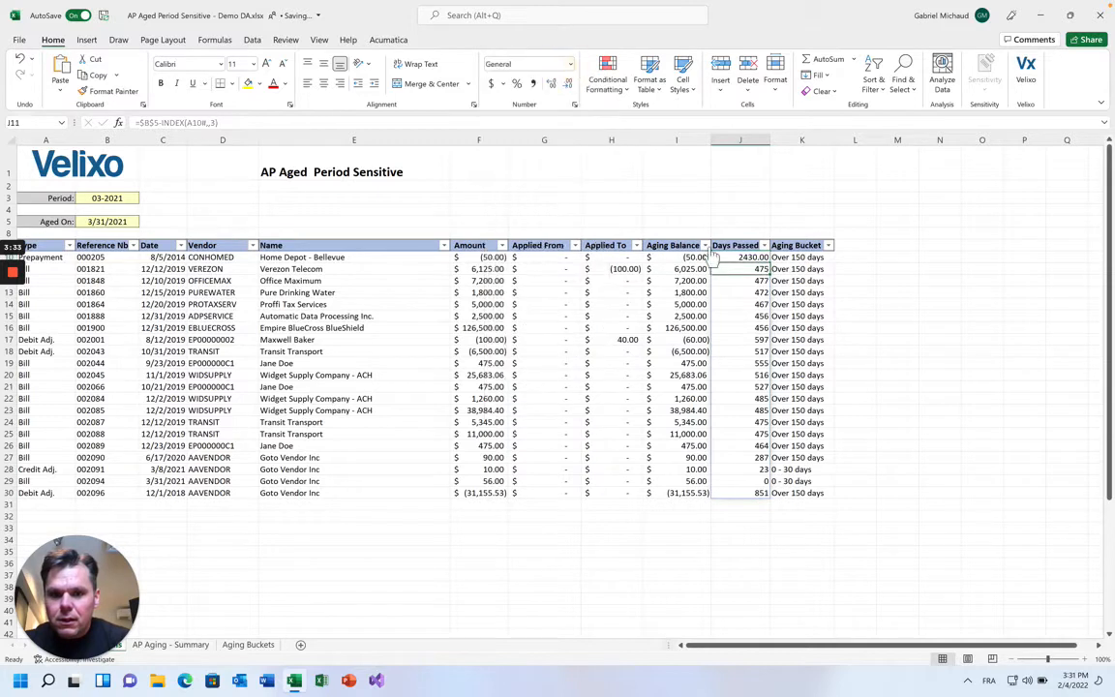
{"action": "left_click", "coordinate": [94, 93]}
{"action": "left_click", "coordinate": [736, 257]}
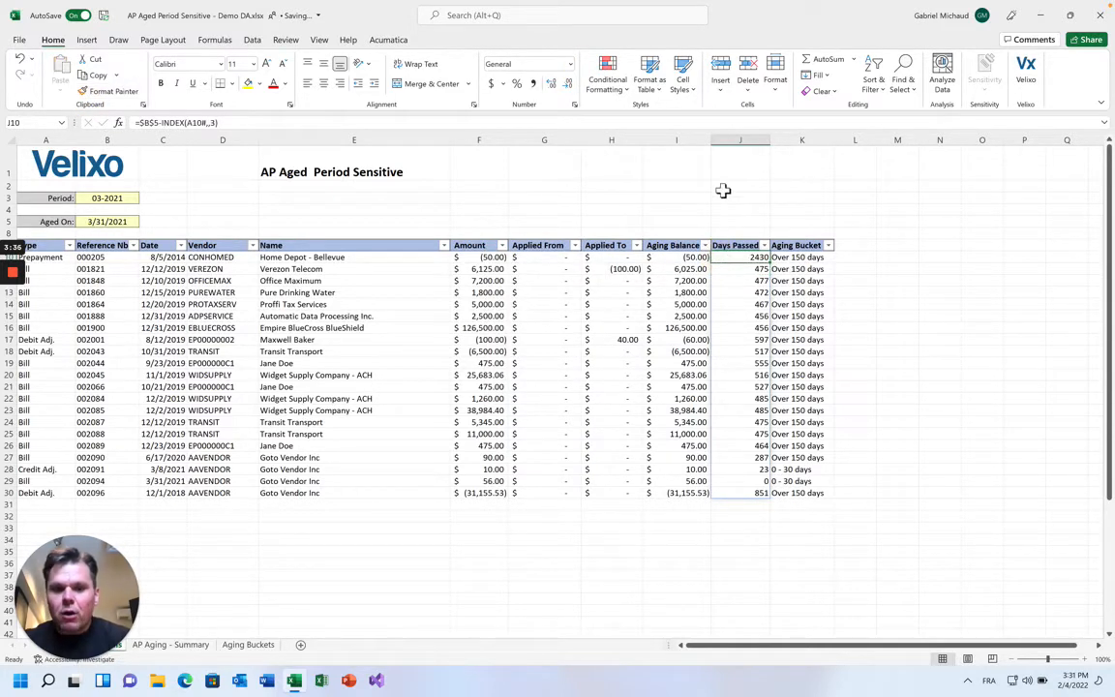
- Clear the contents of K11:K32 below the first Aging Bucket formula
{"action": "key", "text": "Right"}
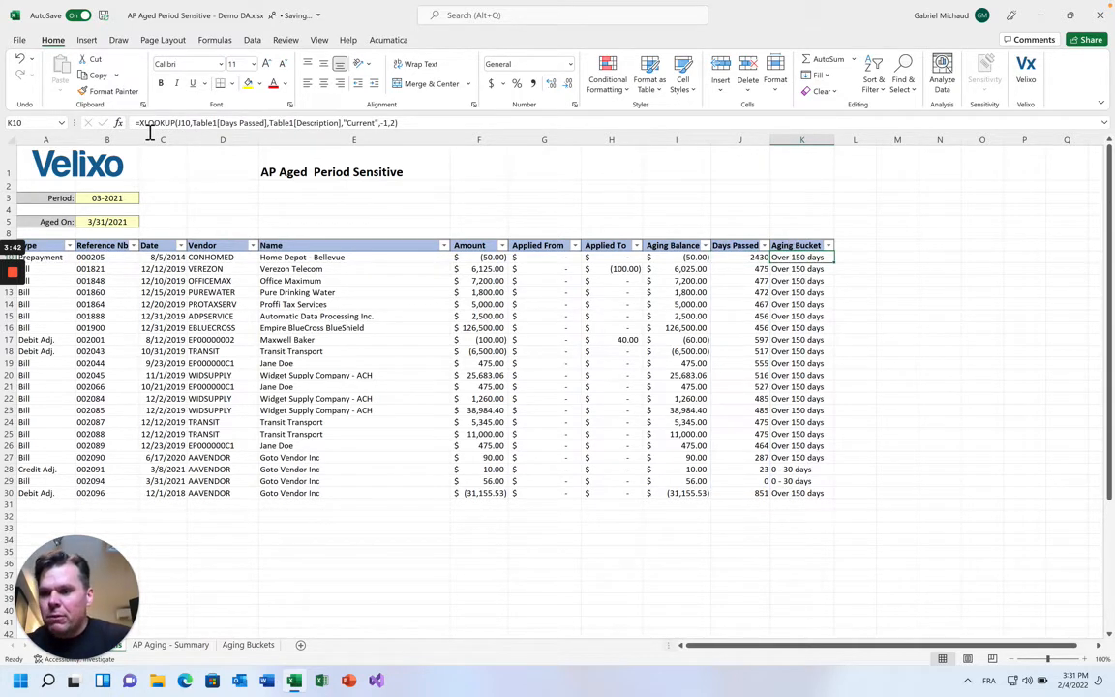
{"action": "left_click", "coordinate": [181, 123]}
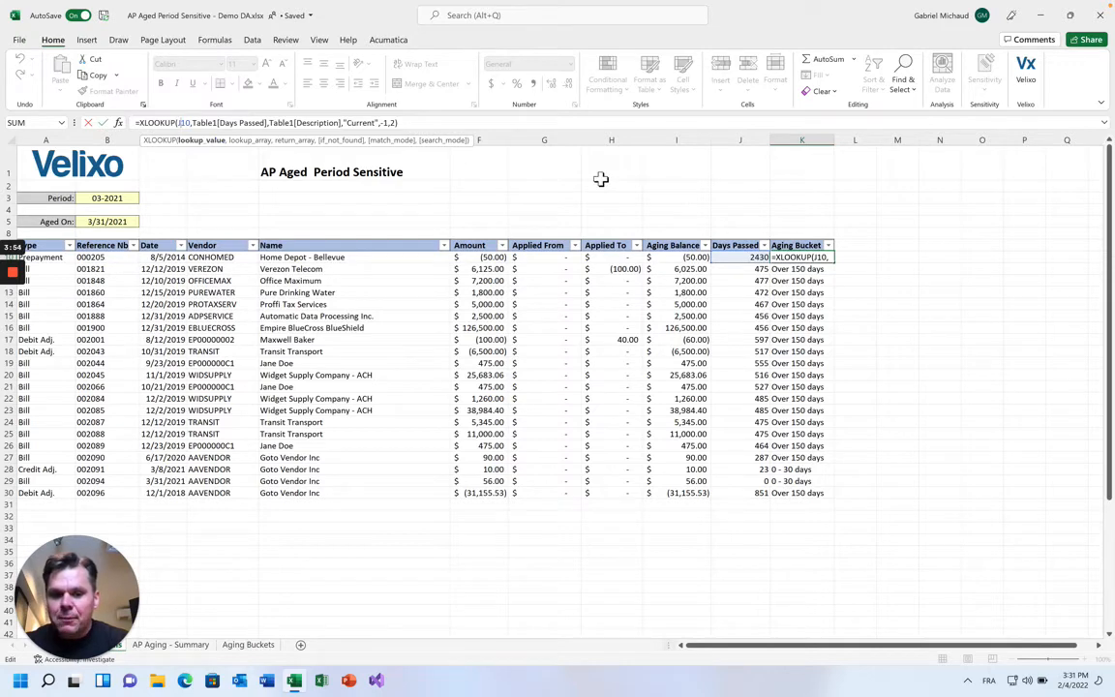
{"action": "key", "text": "Return"}
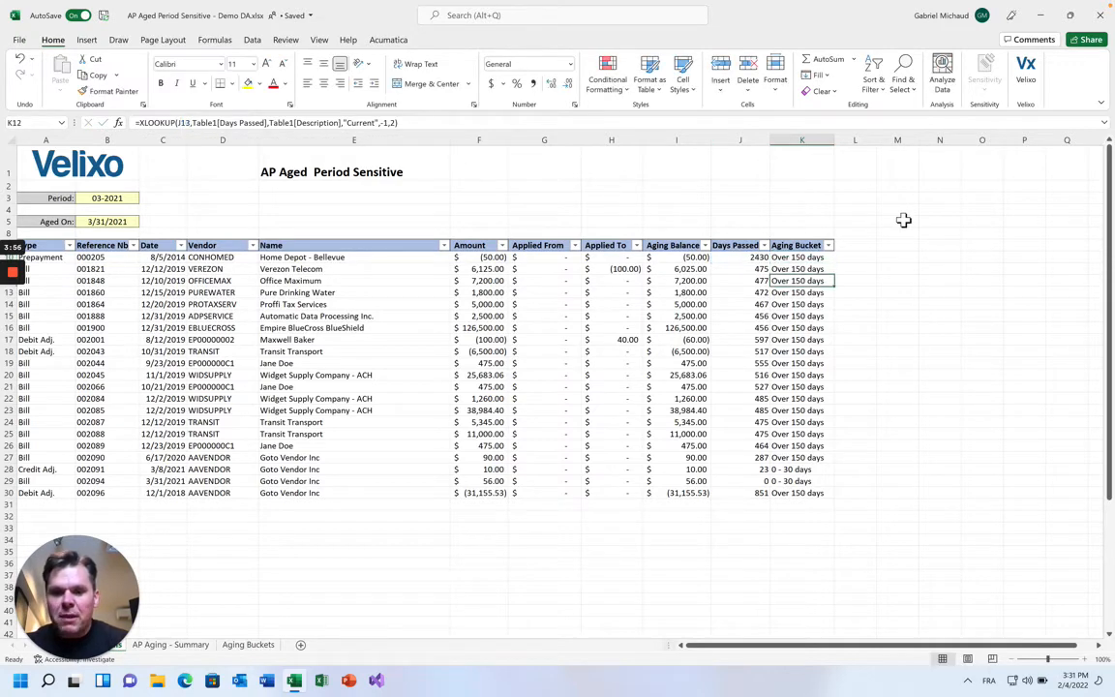
{"action": "left_click", "coordinate": [808, 514], "text": "shift"}
{"action": "right_click", "coordinate": [803, 513]}
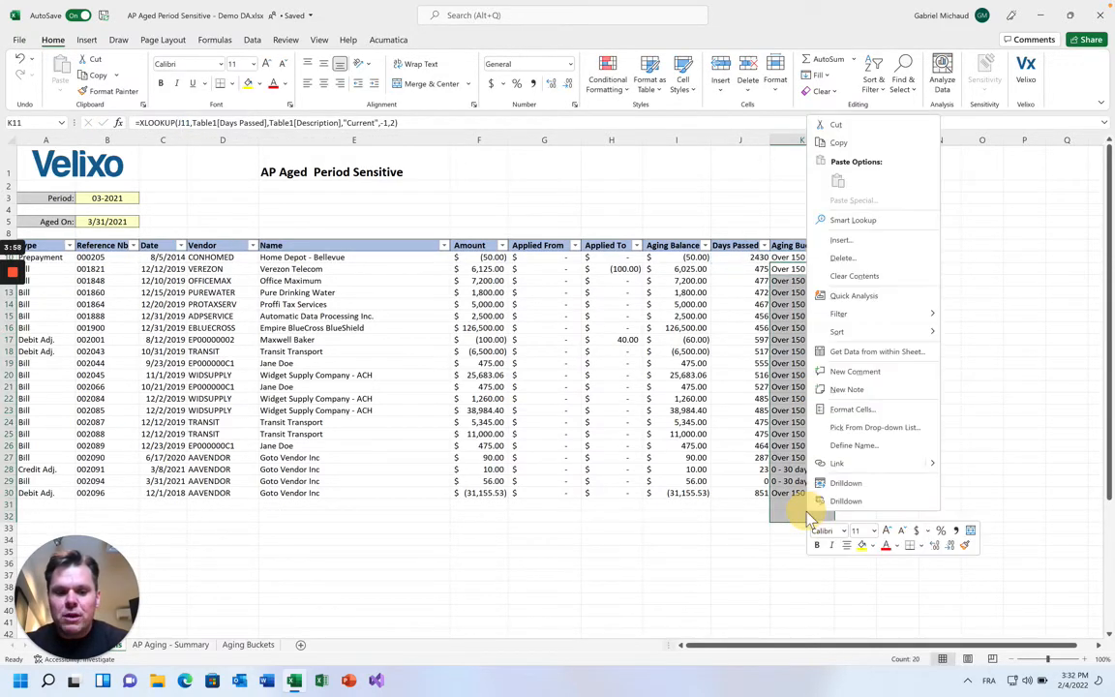
{"action": "left_click", "coordinate": [852, 276]}
- Change the XLOOKUP lookup value in cell K10 to J10# so the Aging Bucket formula covers every spilled Days Passed value
{"action": "left_click", "coordinate": [800, 256]}
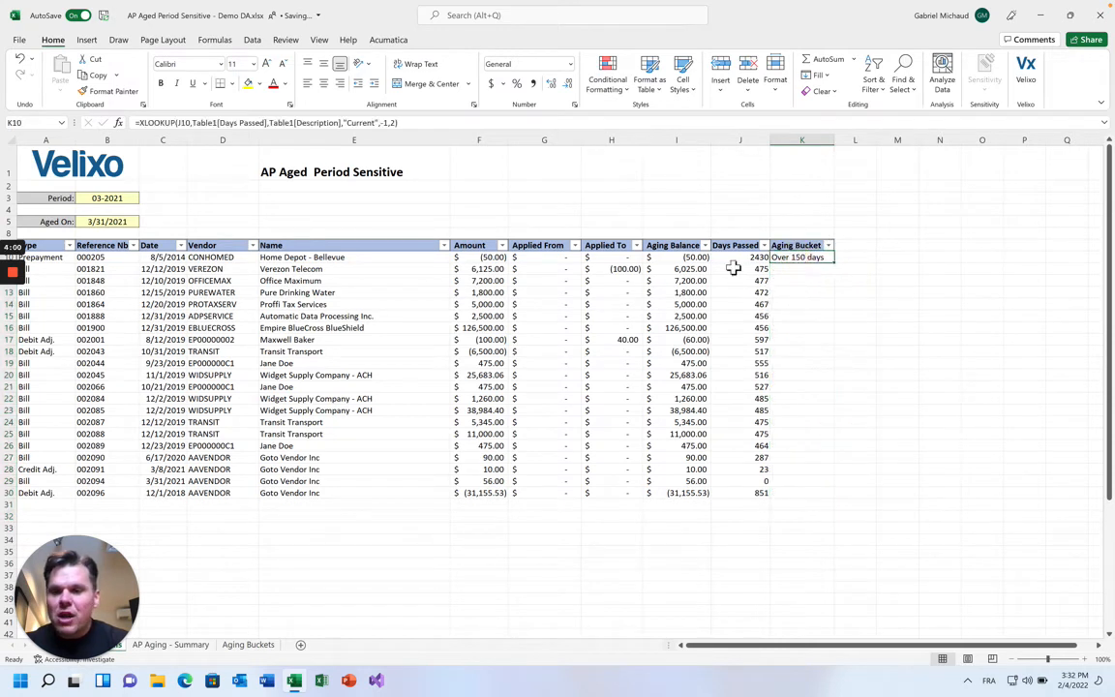
{"action": "left_click", "coordinate": [194, 126]}
{"action": "type", "text": "#"}
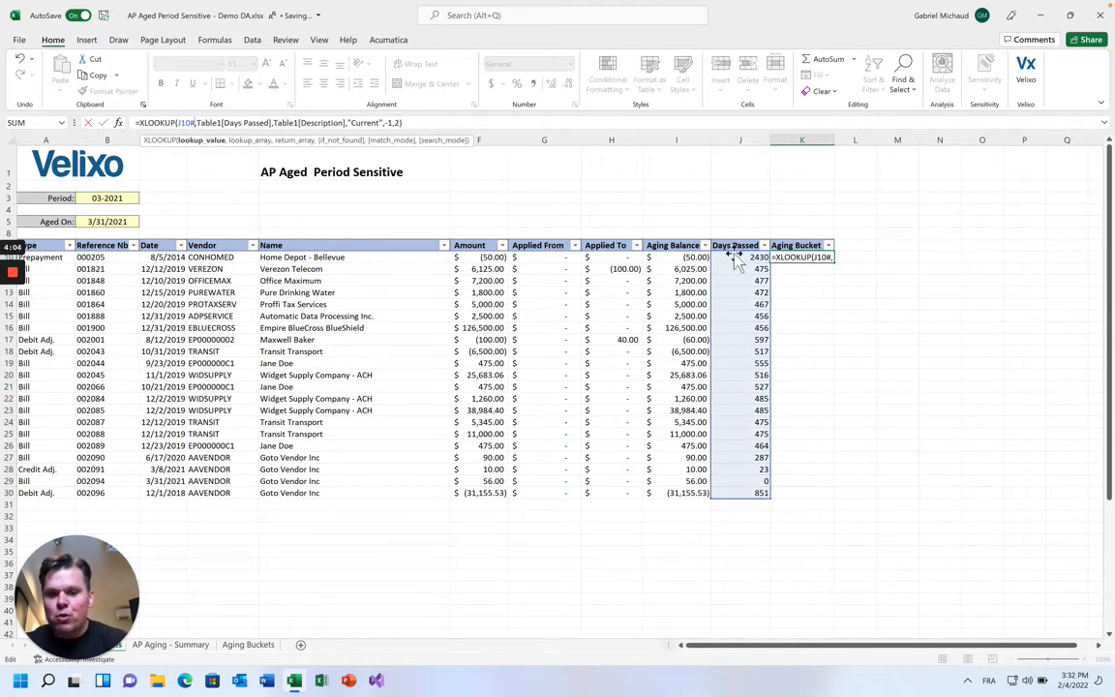
{"action": "key", "text": "Return"}
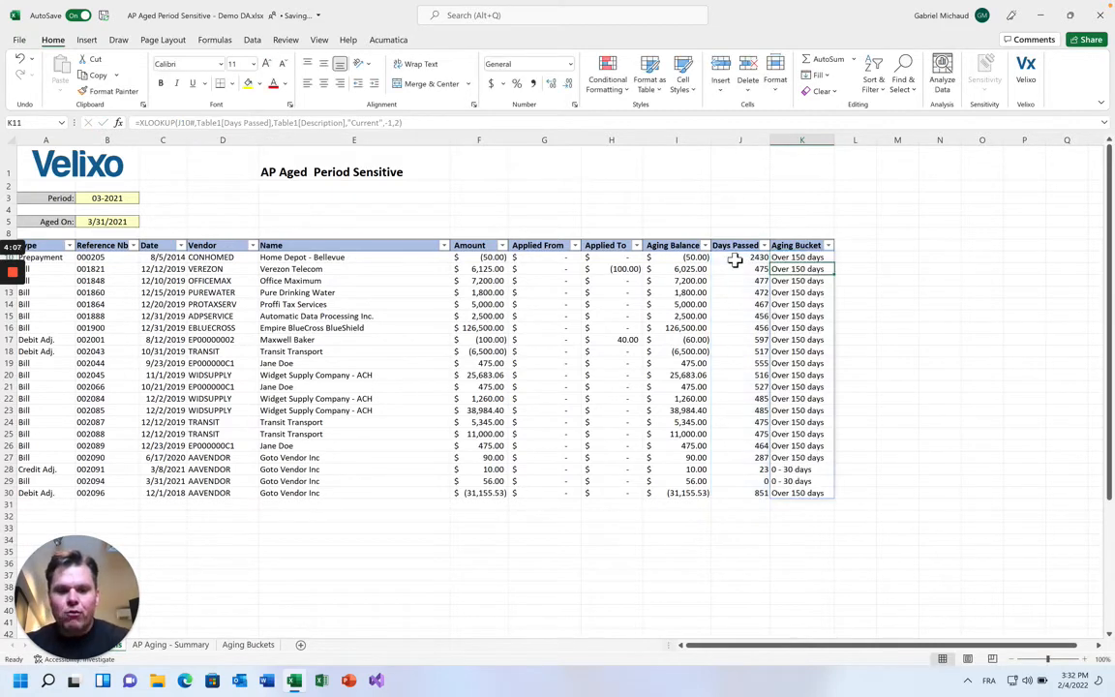
{"action": "left_click", "coordinate": [789, 257]}
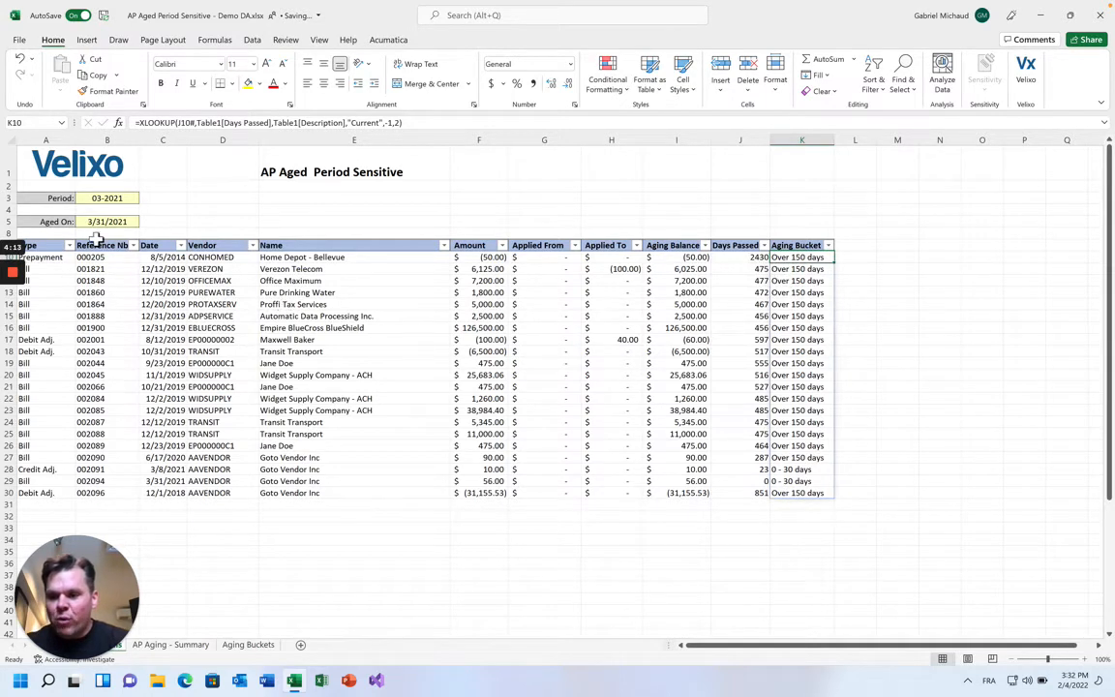
- Set the Period in cell B3 to 01-2021 and check the empty rows below the Days Passed and Aging Bucket results
{"action": "double_click", "coordinate": [101, 198]}
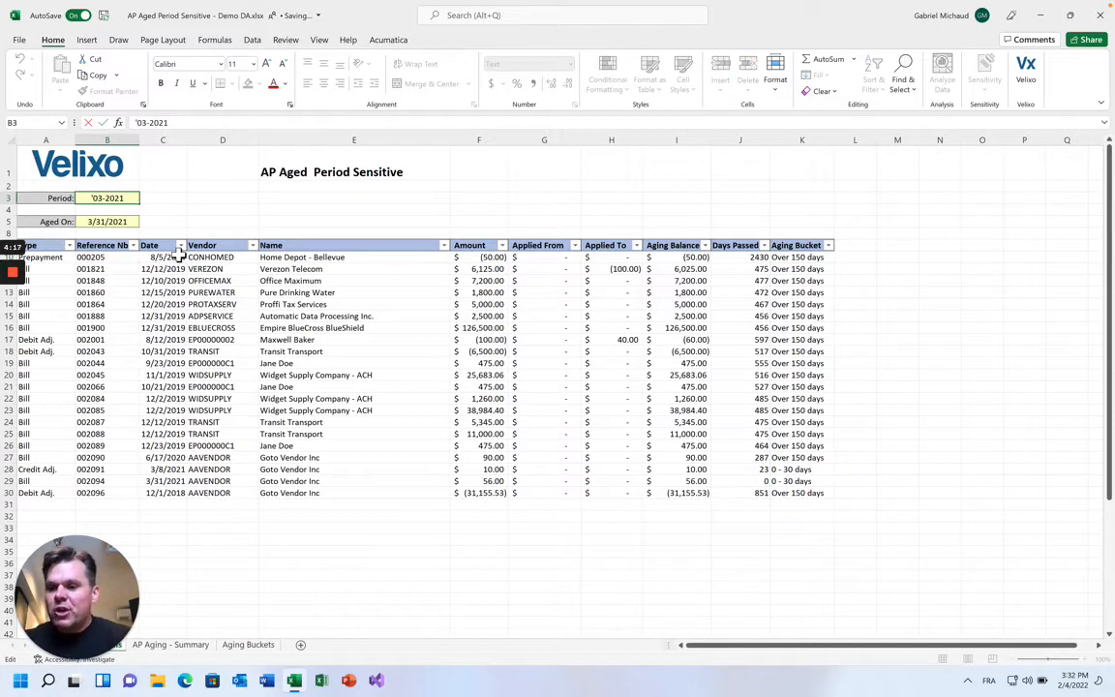
{"action": "key", "text": "BackSpace"}
{"action": "type", "text": "1"}
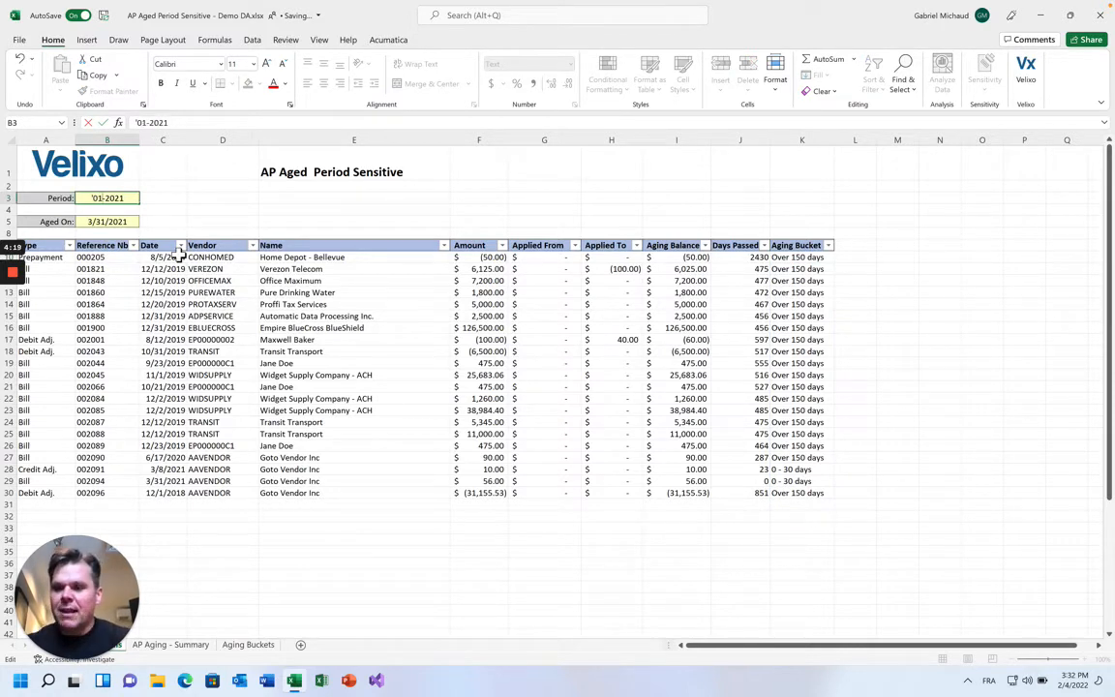
{"action": "key", "text": "Return"}
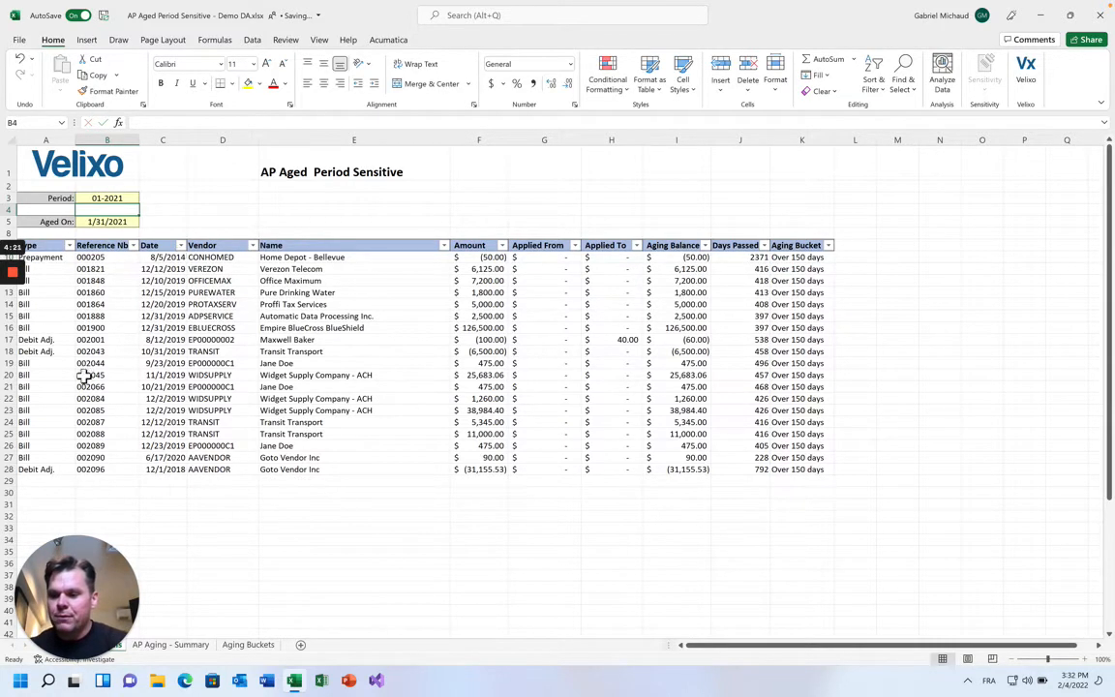
{"action": "left_click_drag", "start_coordinate": [722, 484], "coordinate": [846, 505]}
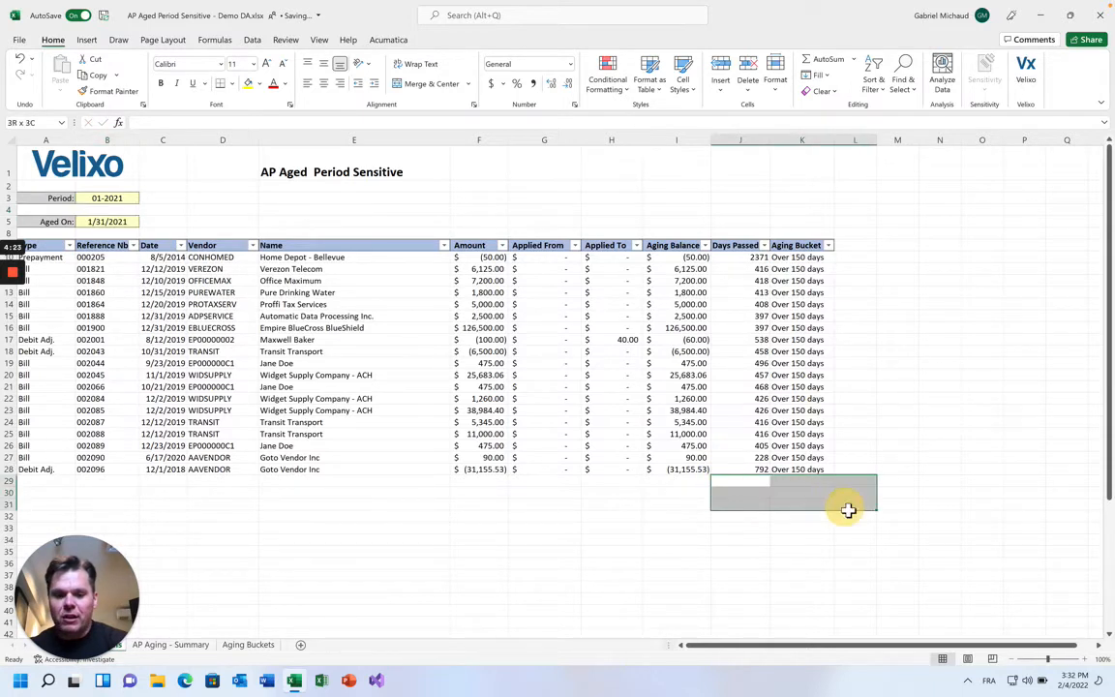
- Set the report's Period in cell B3 to 12-2021
{"action": "left_click", "coordinate": [106, 197]}
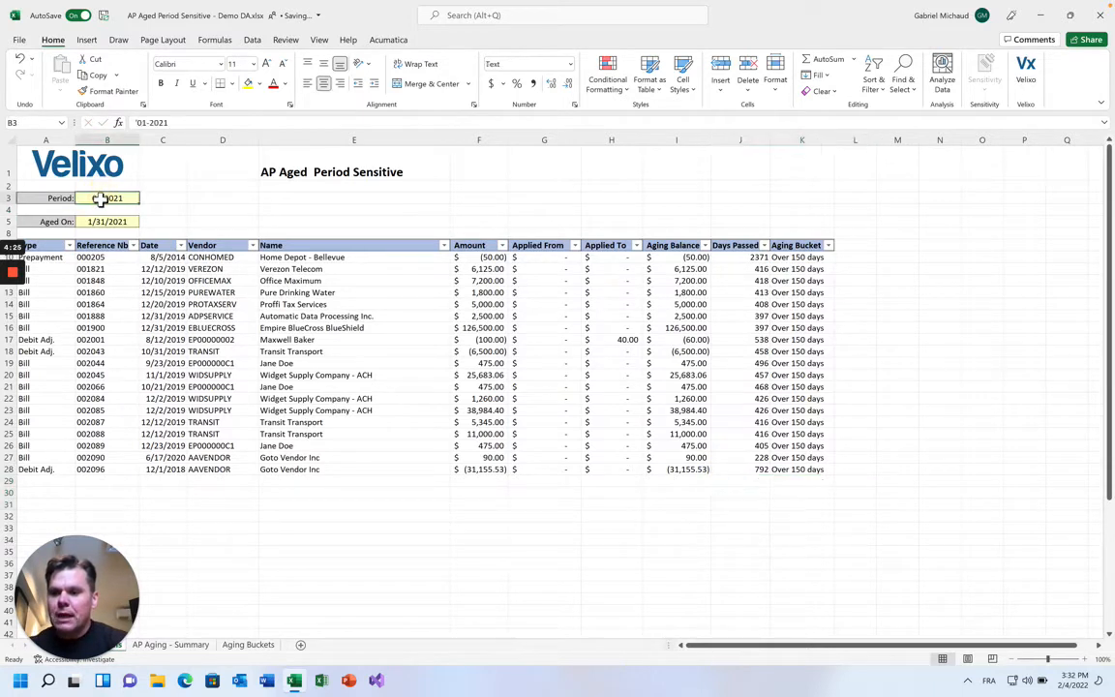
{"action": "double_click", "coordinate": [97, 197]}
{"action": "type", "text": "12"}
{"action": "key", "text": "Return"}
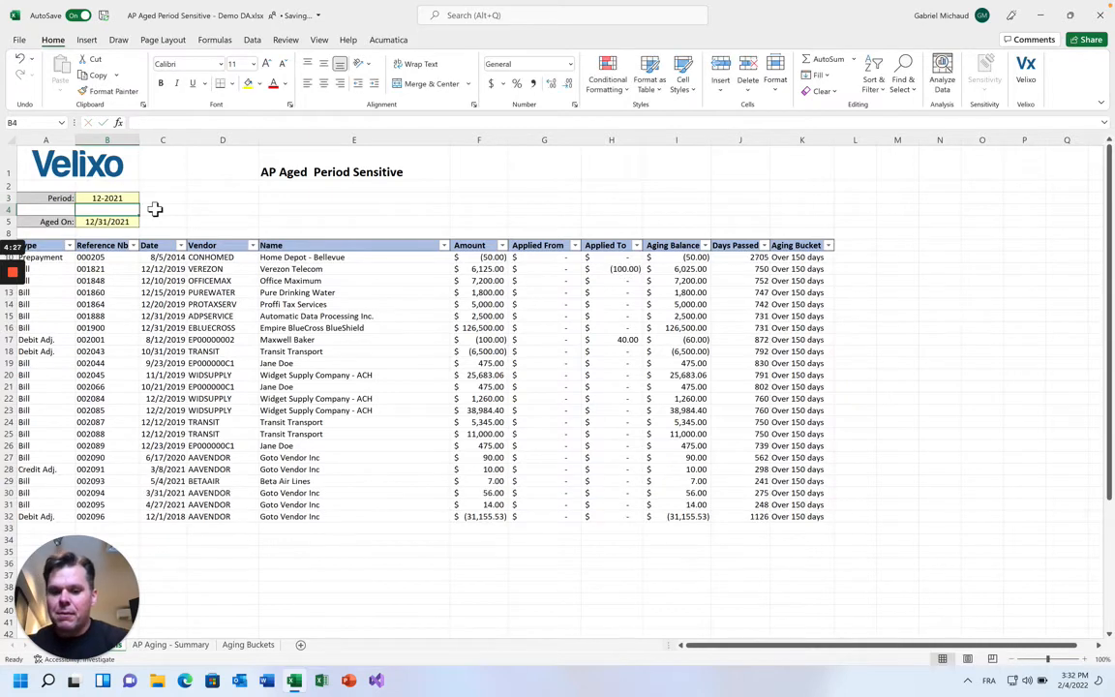
- Set the Period back to 01-2021 and enter the text "Hi, mom!" in cell E29, just below the report's last row
{"action": "double_click", "coordinate": [95, 198]}
{"action": "type", "text": "01"}
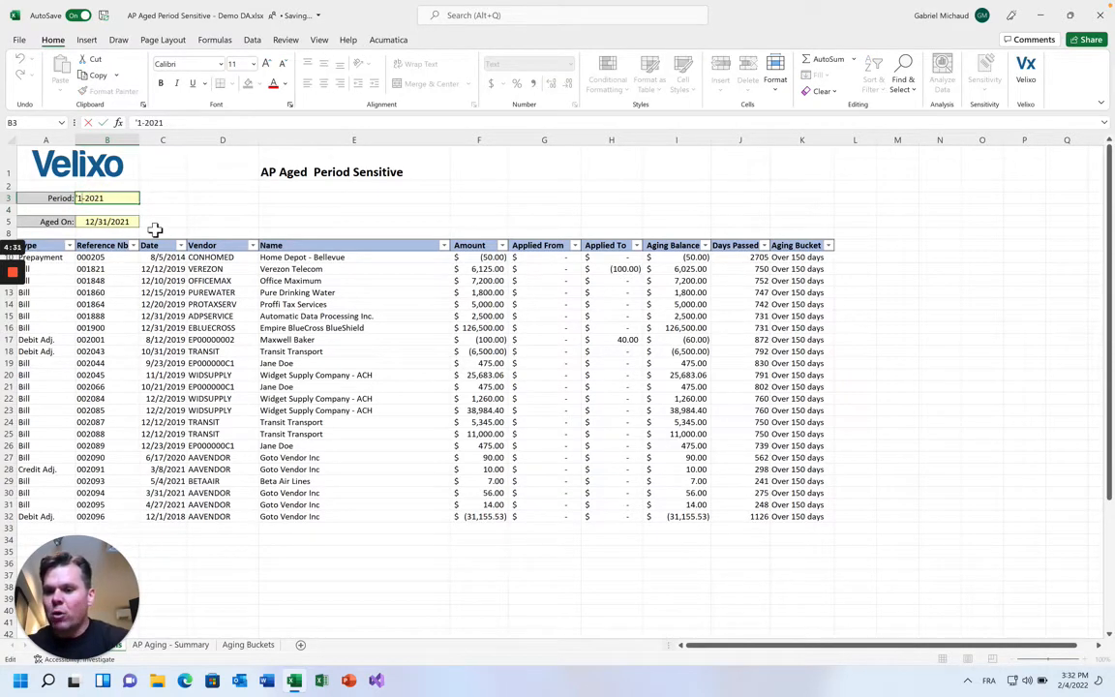
{"action": "left_click", "coordinate": [281, 481]}
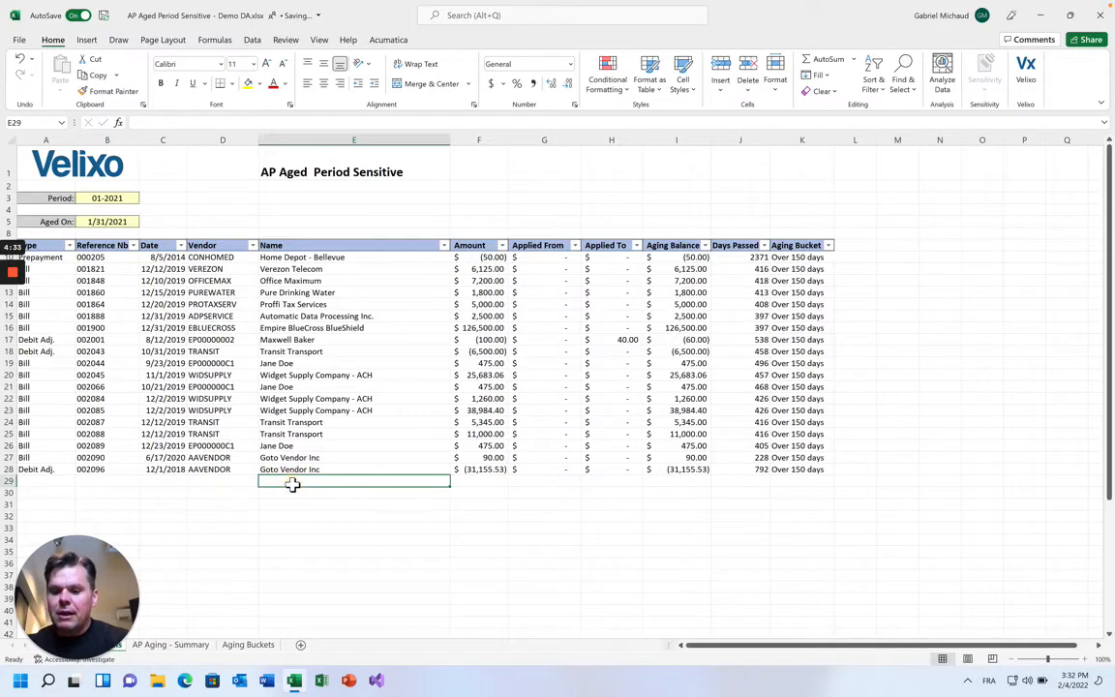
{"action": "type", "text": "Hi, mom!"}
{"action": "key", "text": "Tab"}
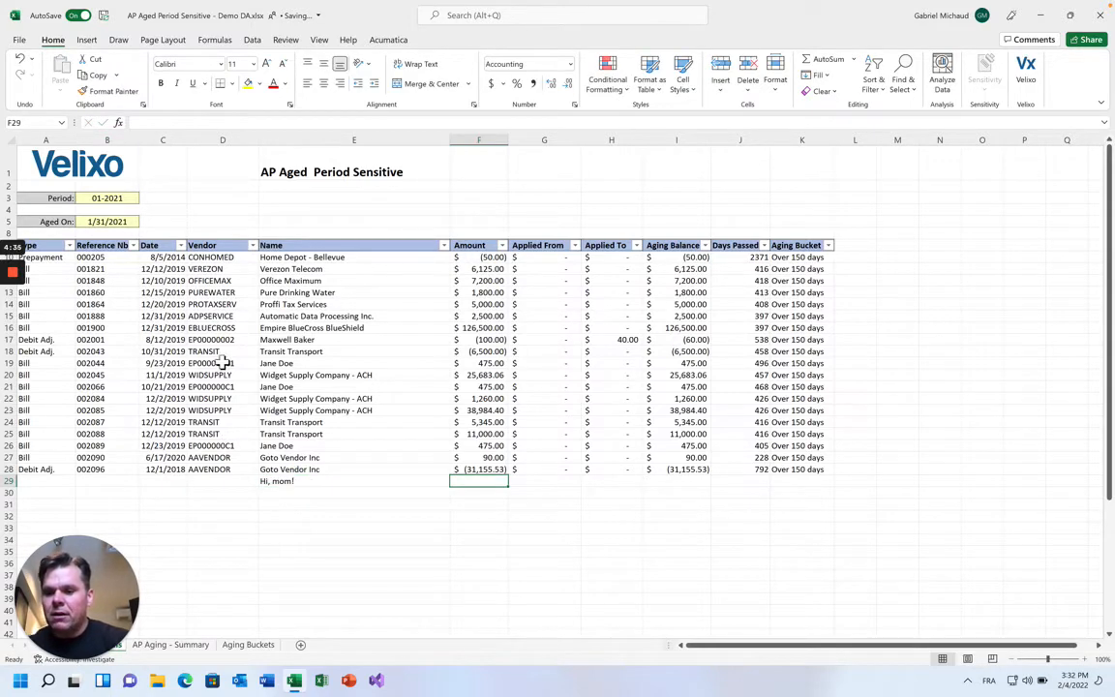
- Set the Period in cell B3 to 12-2021 to test the spill range against the text in cell E29
{"action": "left_click", "coordinate": [99, 201]}
{"action": "double_click", "coordinate": [99, 201]}
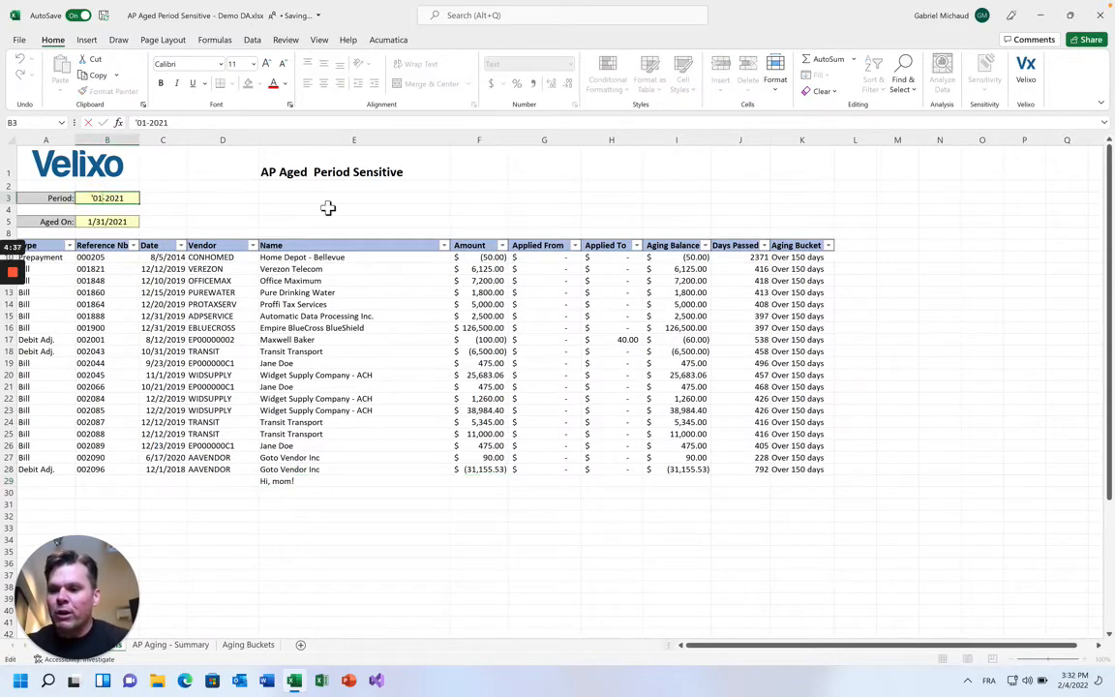
{"action": "key", "text": "BackSpace"}
{"action": "key", "text": "BackSpace"}
{"action": "type", "text": "12"}
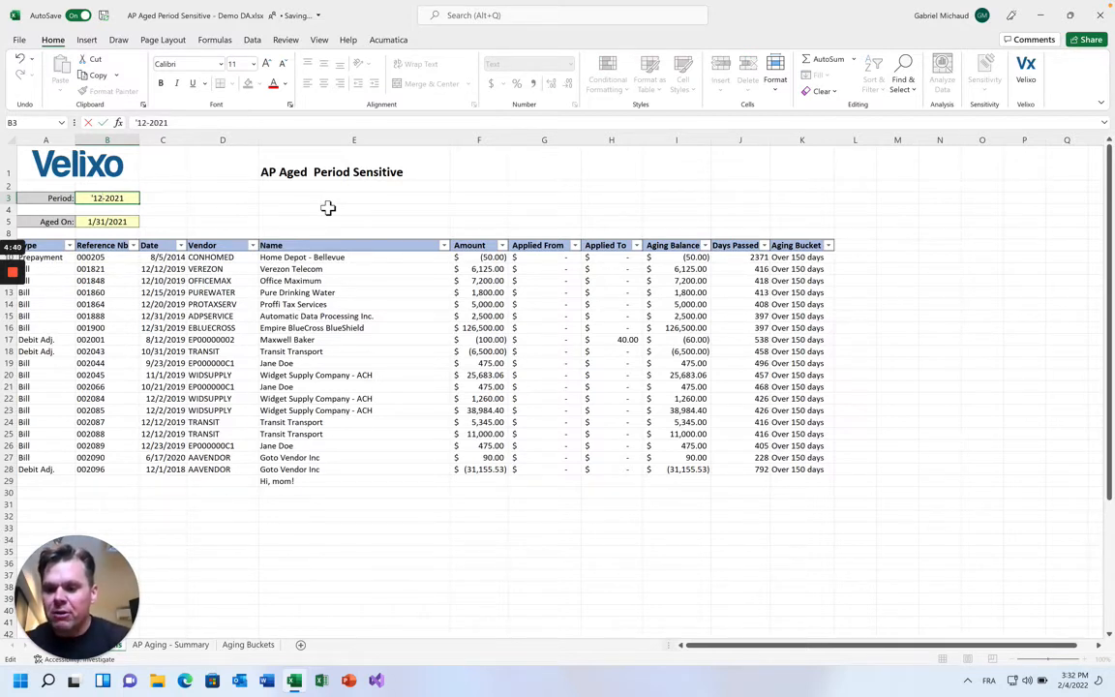
{"action": "key", "text": "Return"}
- Inspect the GI formula's spill range from cell A10 and delete the blocking "Hi, mom!" text from cell E29
{"action": "left_click", "coordinate": [298, 478]}
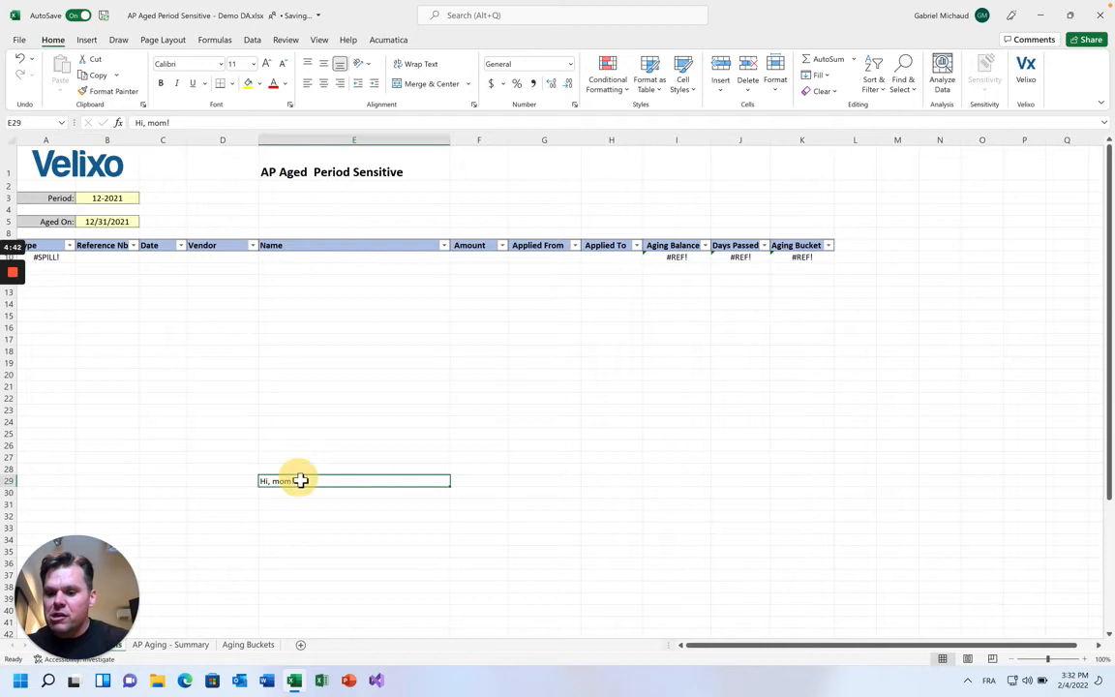
{"action": "left_click", "coordinate": [50, 256]}
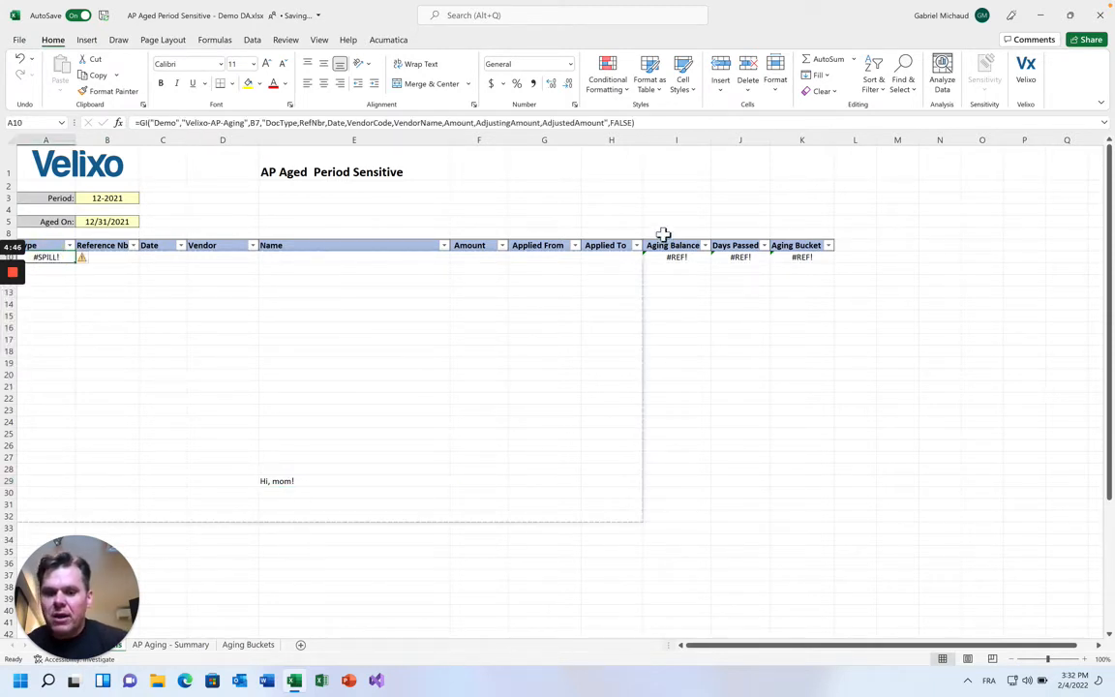
{"action": "left_click", "coordinate": [290, 483]}
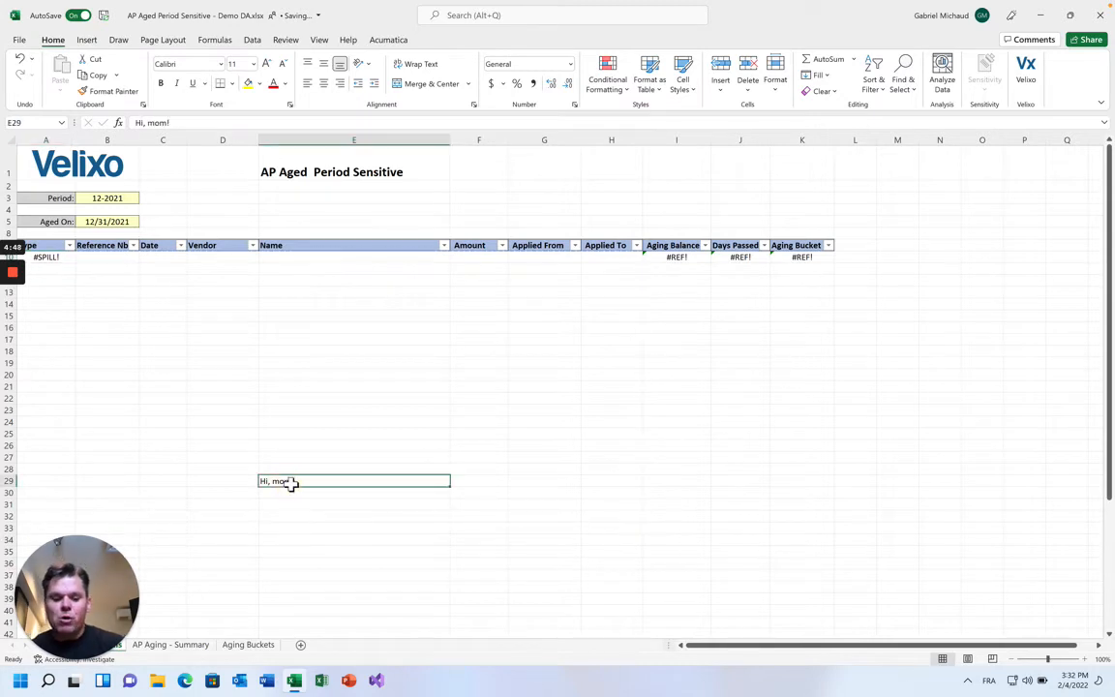
{"action": "key", "text": "BackSpace"}
{"action": "key", "text": "Return"}
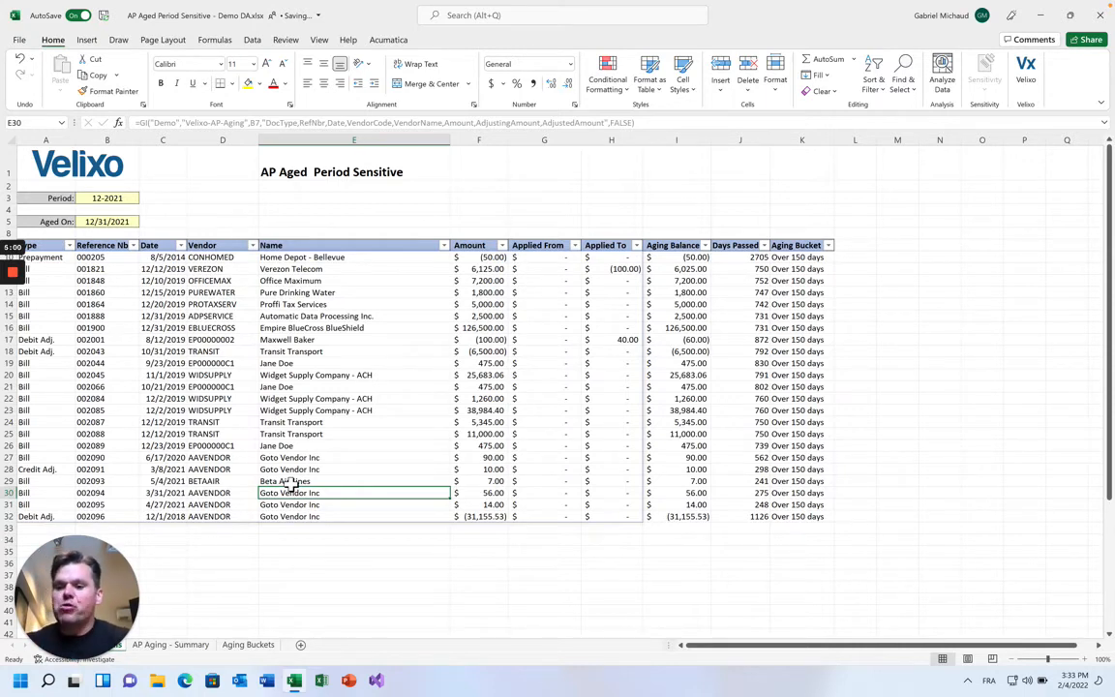
- Add a new worksheet and insert the Acumatica chart of accounts starting in cell A1
{"action": "left_click", "coordinate": [386, 38]}
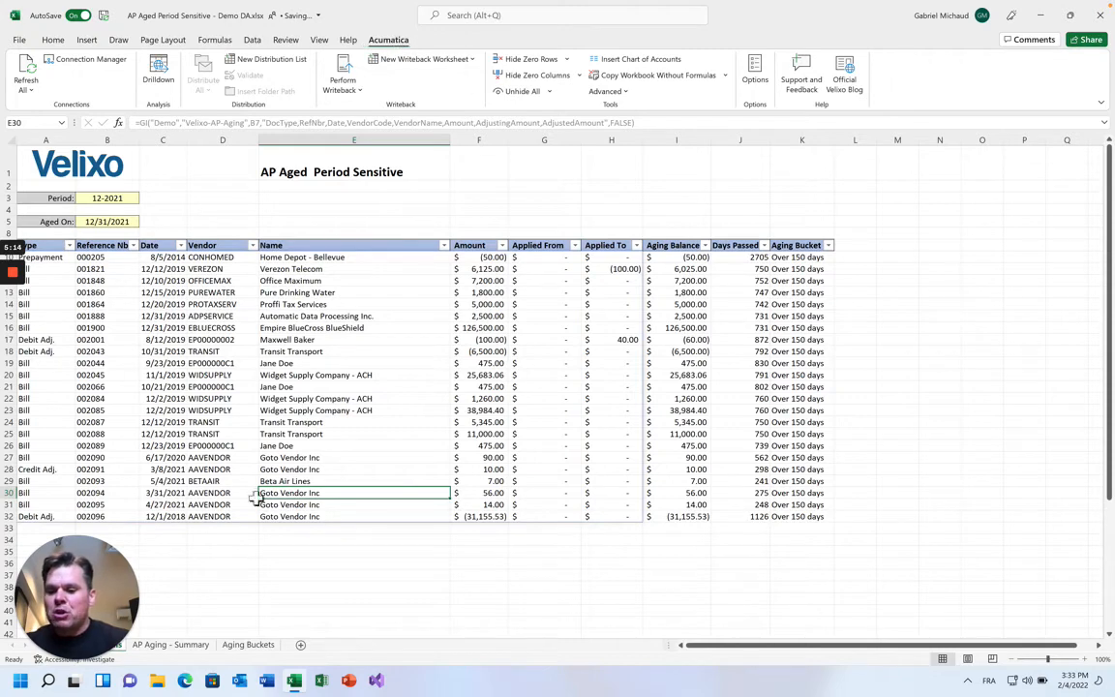
{"action": "left_click", "coordinate": [300, 645]}
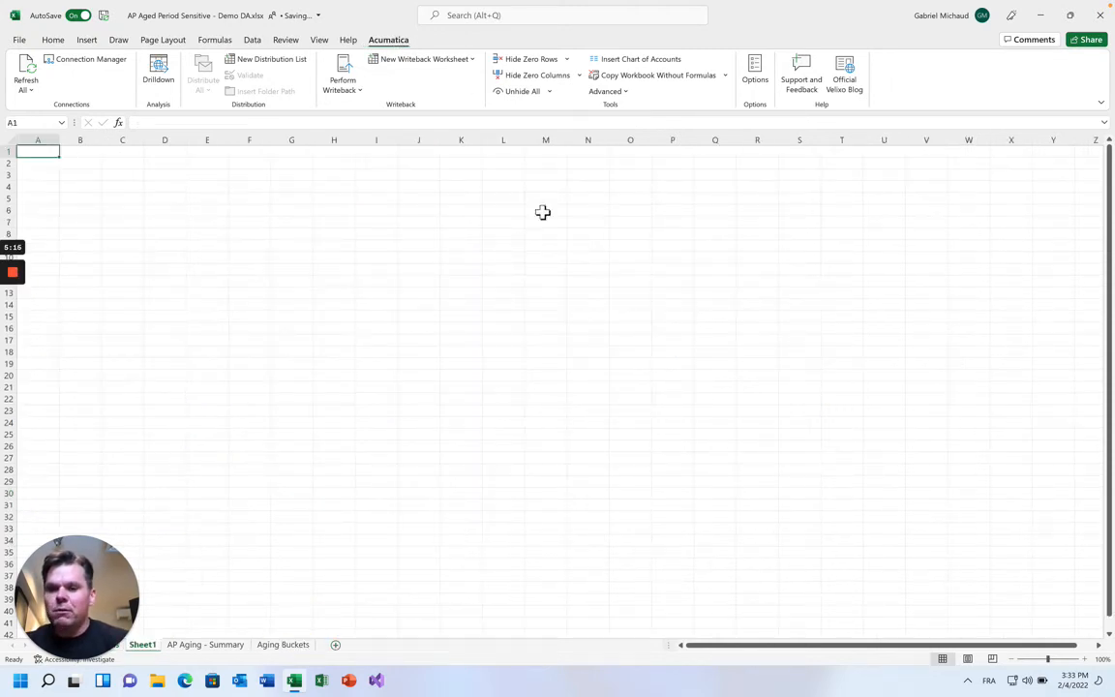
{"action": "left_click", "coordinate": [614, 60]}
{"action": "key", "text": "Return"}
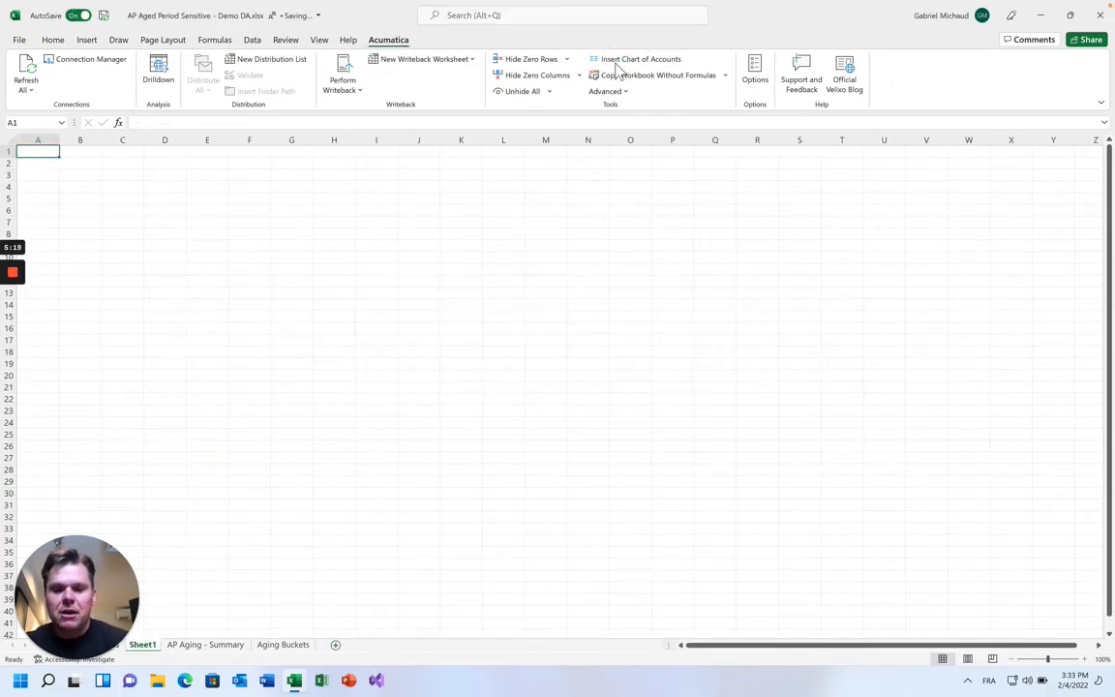
- Enter =ACCOUNTNAME("Demo", A1#) in cell B1 and fit column B's width to the account names
{"action": "key", "text": "Right"}
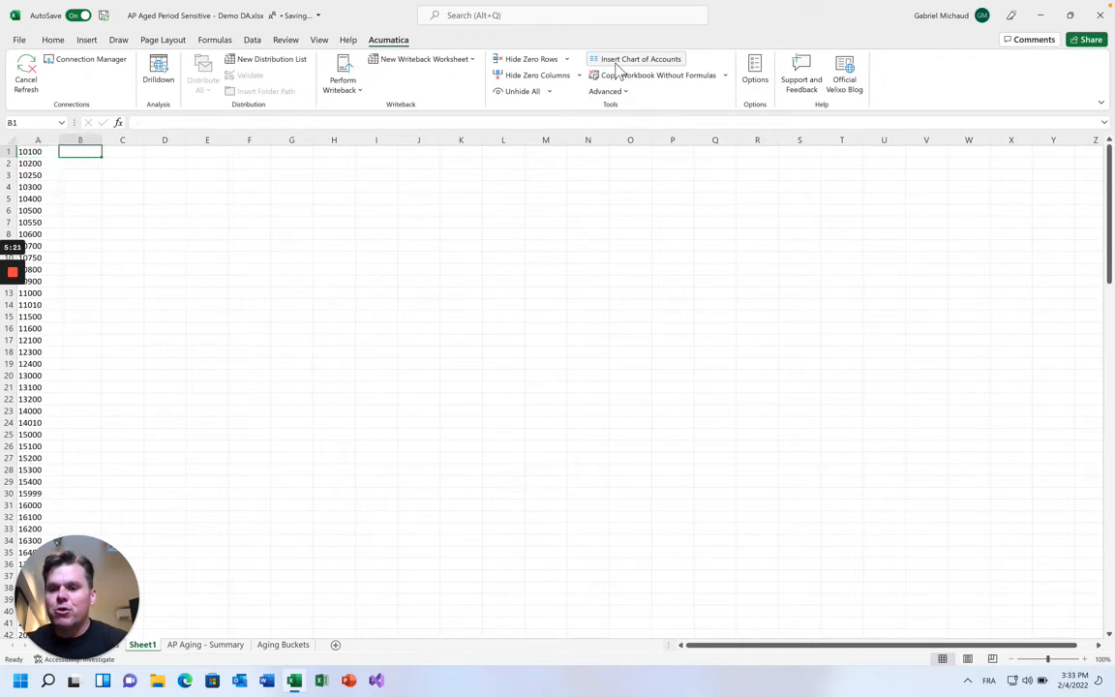
{"action": "type", "text": "=ACCUONTNAM"}
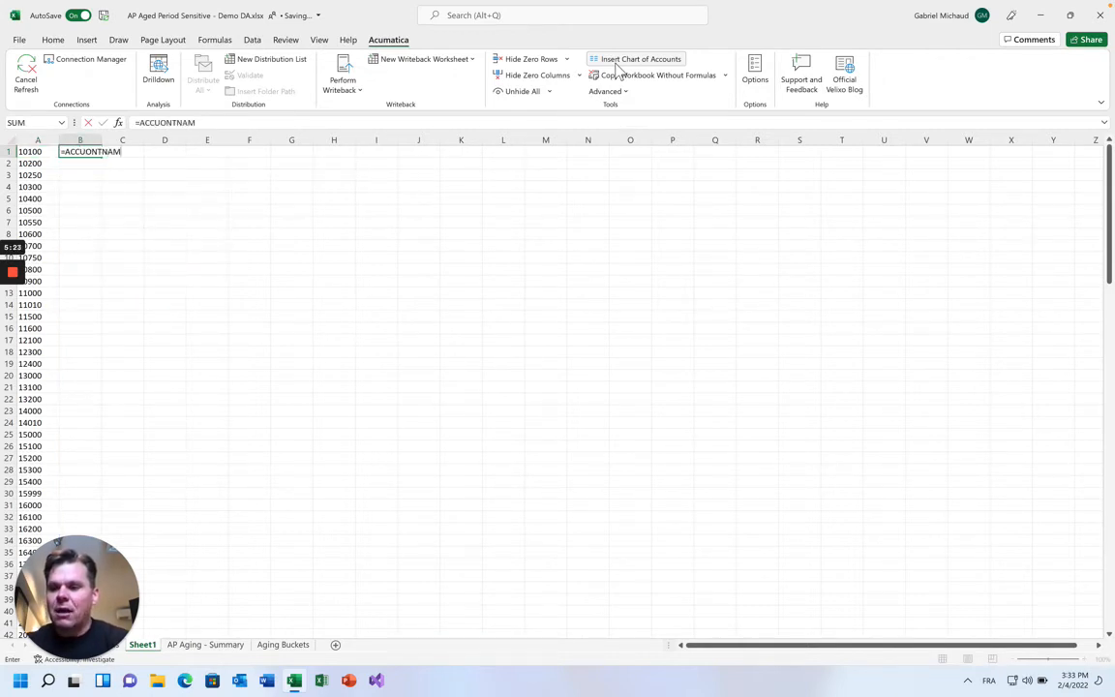
{"action": "key", "text": "BackSpace"}
{"action": "key", "text": "BackSpace"}
{"action": "key", "text": "BackSpace"}
{"action": "key", "text": "BackSpace"}
{"action": "key", "text": "BackSpace"}
{"action": "key", "text": "BackSpace"}
{"action": "key", "text": "BackSpace"}
{"action": "key", "text": "BackSpace"}
{"action": "key", "text": "BackSpace"}
{"action": "key", "text": "BackSpace"}
{"action": "type", "text": "ACCOUNTNAME(\"De"}
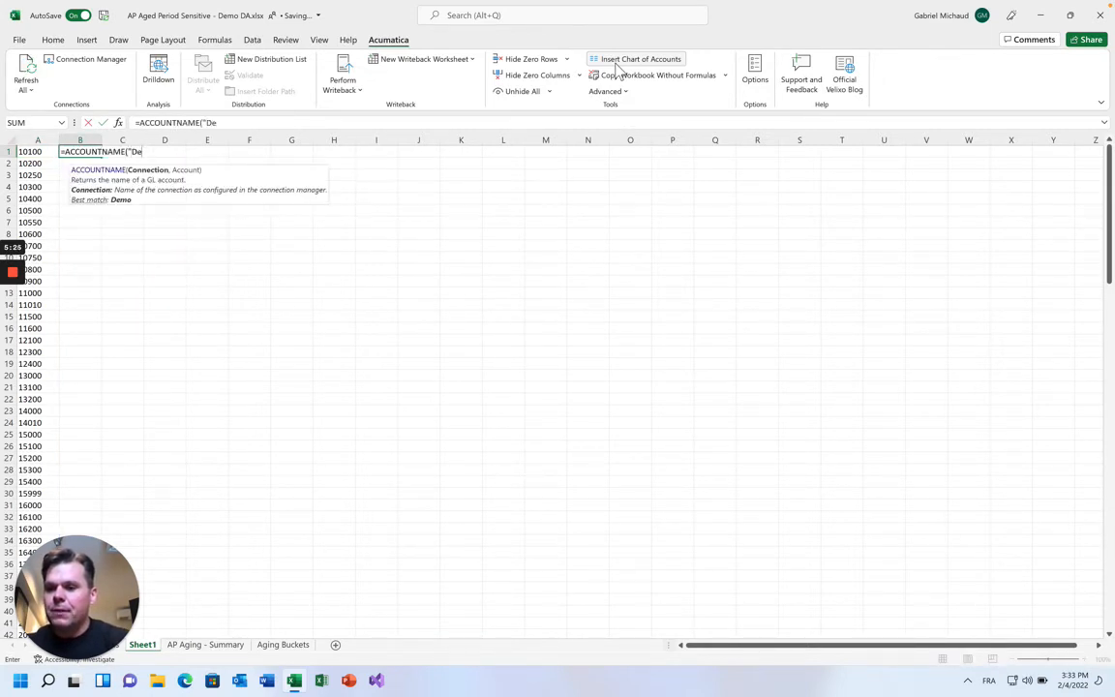
{"action": "type", "text": "mo\", A1"}
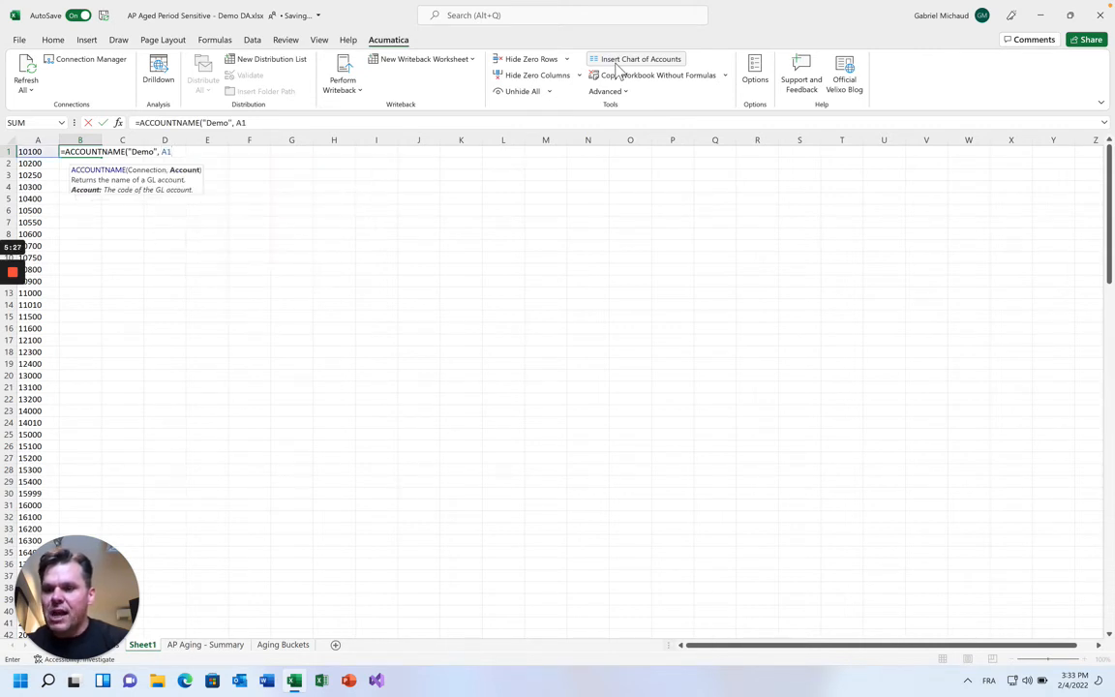
{"action": "type", "text": "#)"}
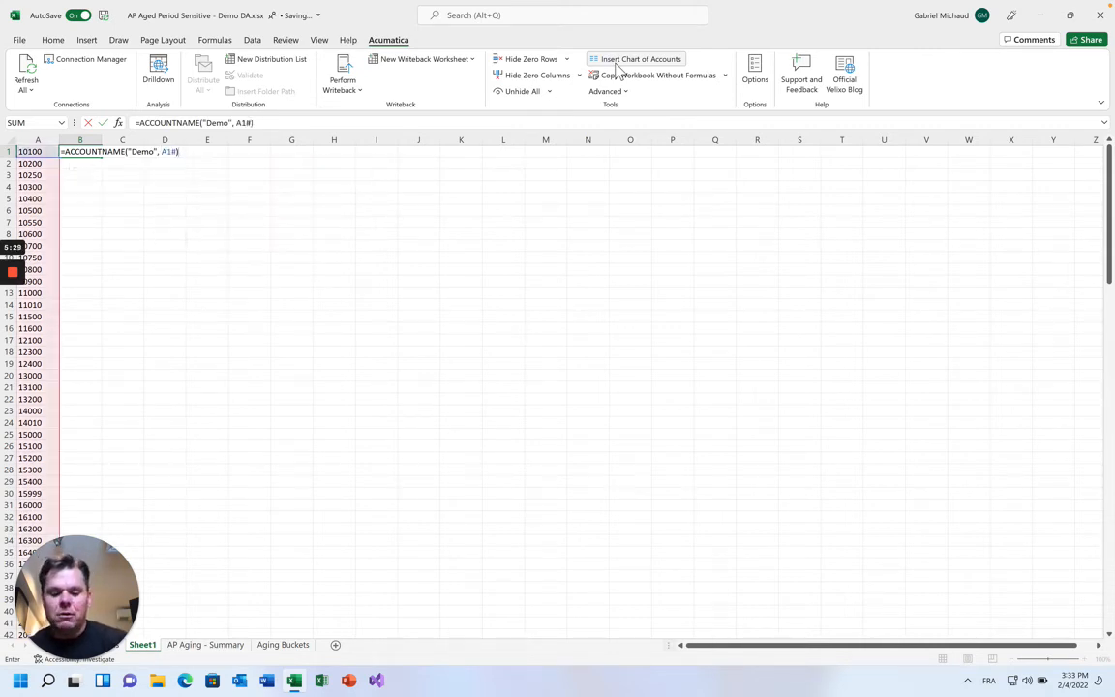
{"action": "key", "text": "Return"}
{"action": "left_click", "coordinate": [118, 150]}
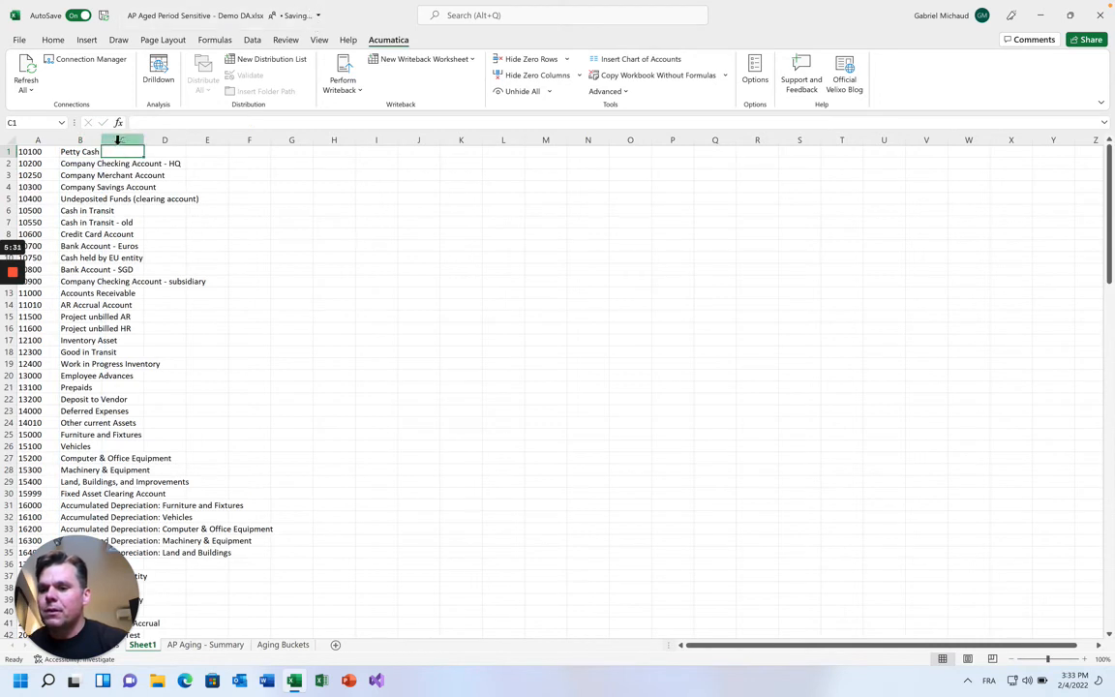
{"action": "double_click", "coordinate": [102, 140]}
- Enter =ACCOUNTENDINGBALANCE("Demo", "ACTUAL",,A1#,,,"01-2021") in cell C1 to return each account's ending balance
{"action": "type", "text": "=ACCOUNTEN"}
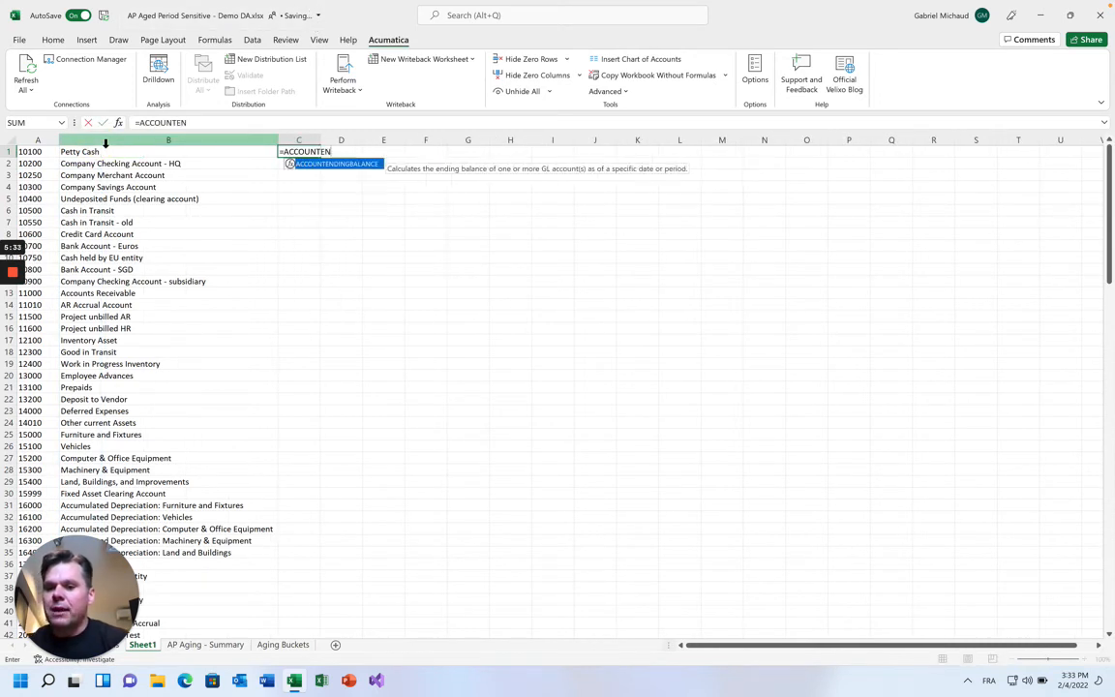
{"action": "type", "text": "DINGBALANCE*("}
{"action": "key", "text": "BackSpace"}
{"action": "key", "text": "BackSpace"}
{"action": "type", "text": "("}
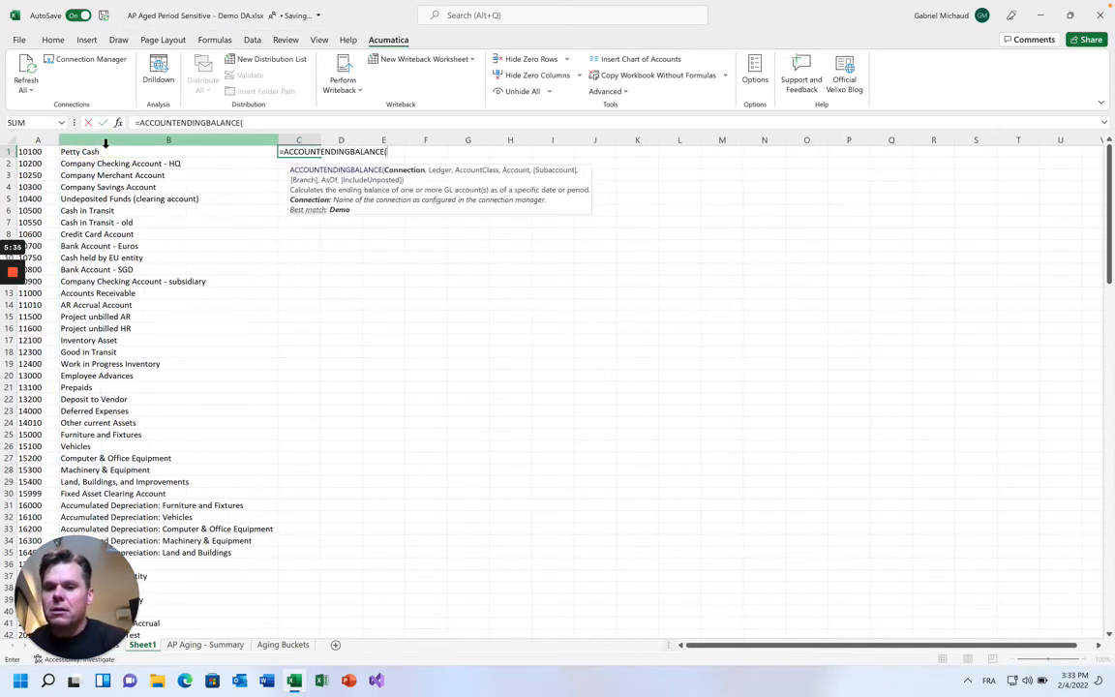
{"action": "type", "text": "\"Demo\", \"ACTUAL\","}
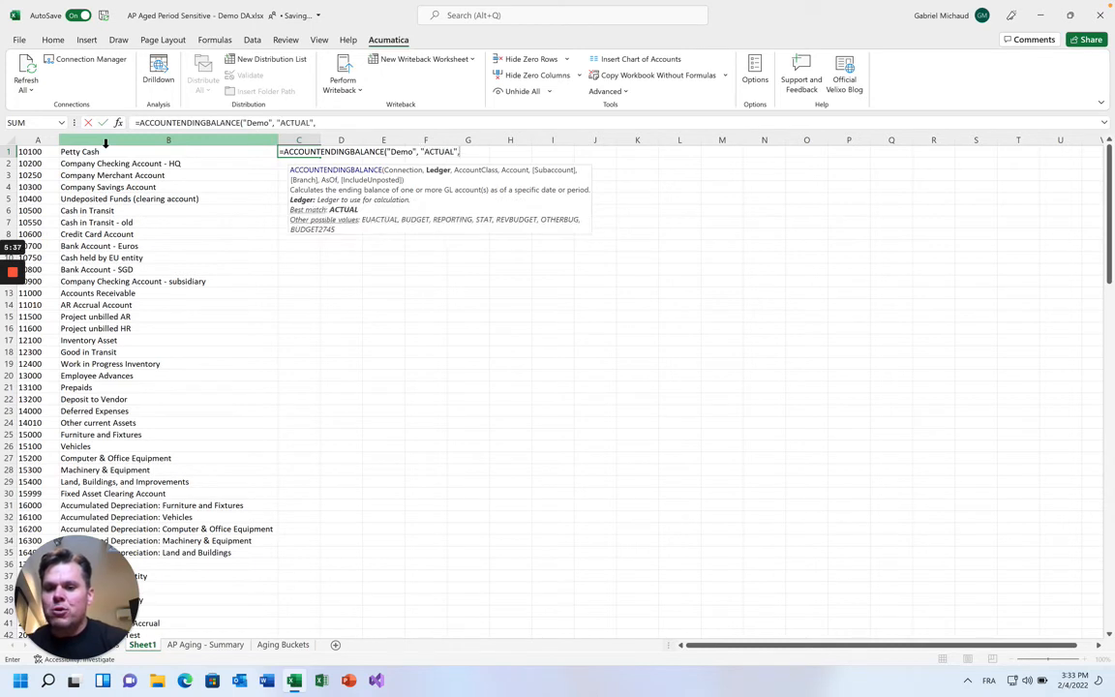
{"action": "type", "text": ",A1"}
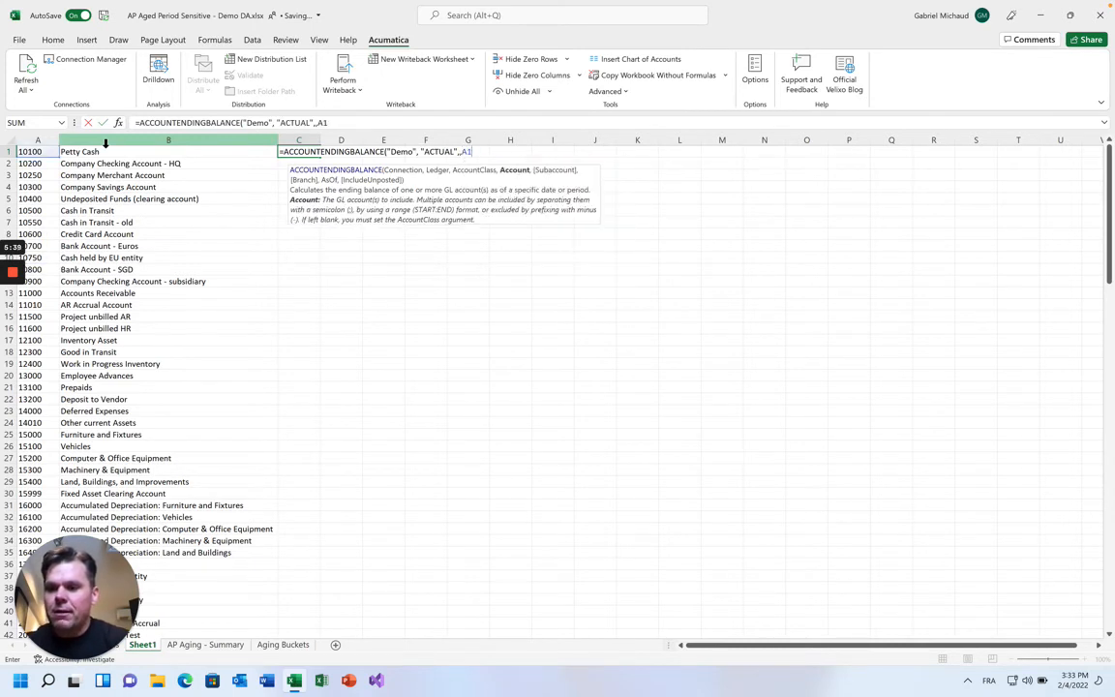
{"action": "type", "text": "#,,,\""}
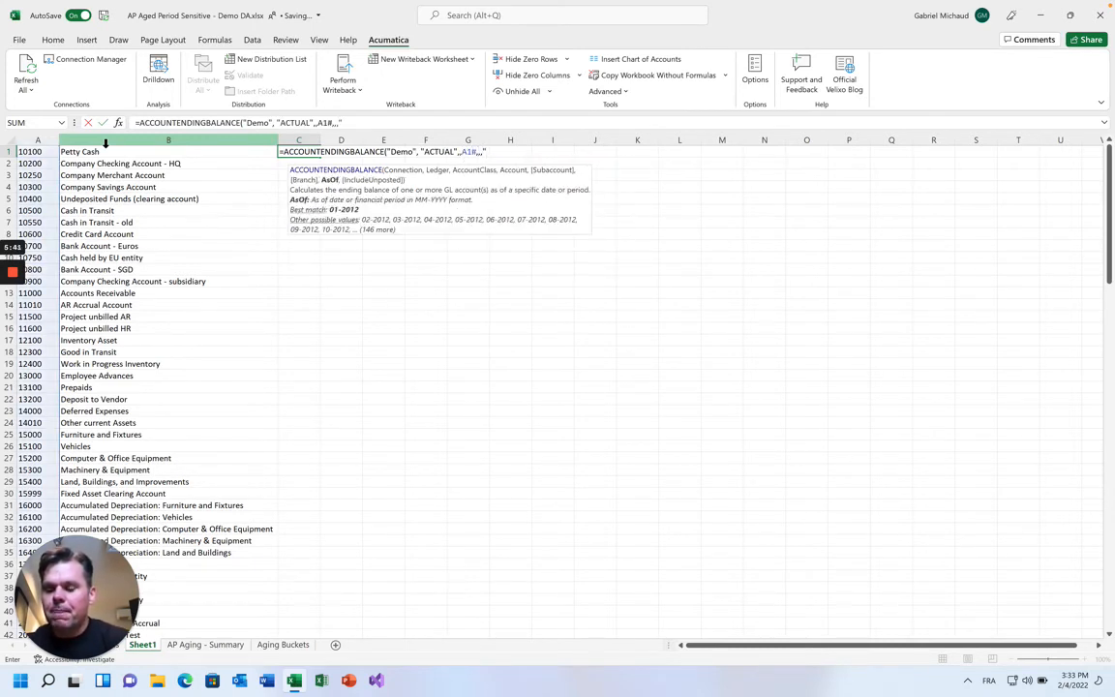
{"action": "type", "text": "01-2021\")"}
{"action": "key", "text": "Return"}
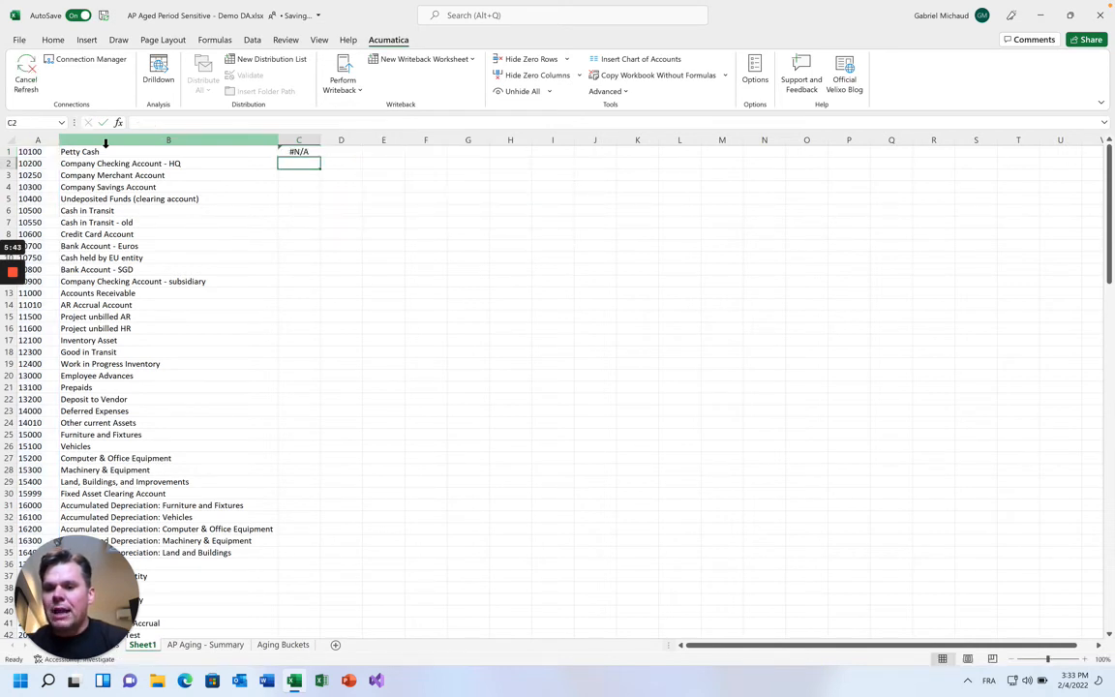
- Widen column C and format its ending balances with the dollar Accounting format
{"action": "left_click_drag", "start_coordinate": [318, 141], "coordinate": [351, 140]}
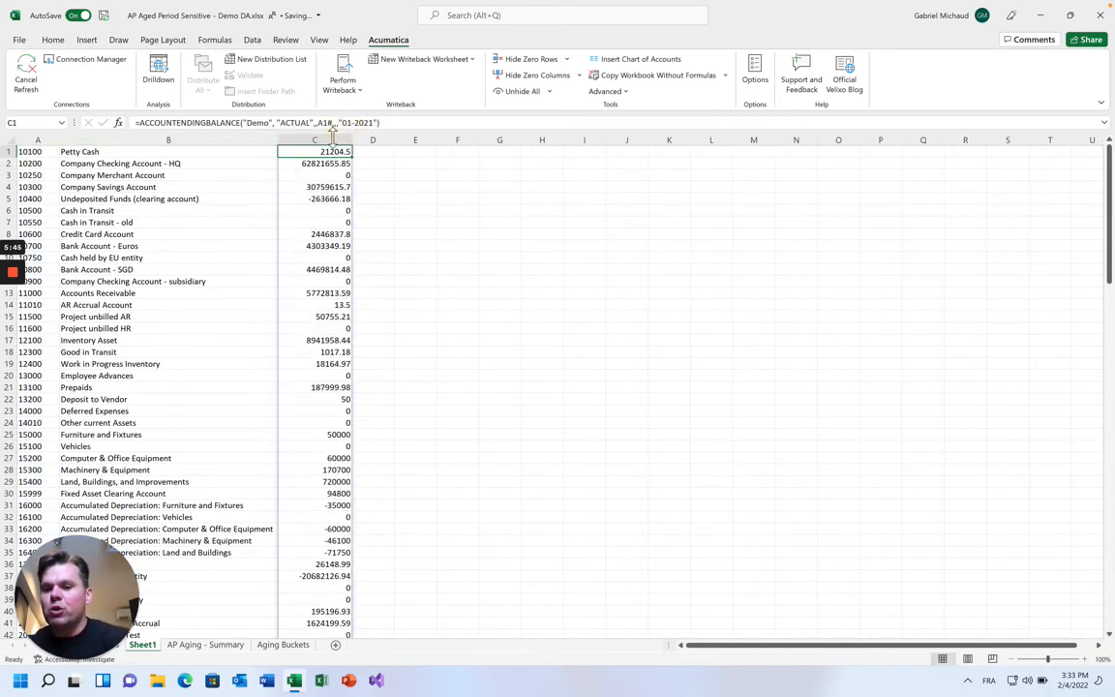
{"action": "left_click", "coordinate": [313, 140]}
{"action": "left_click", "coordinate": [52, 40]}
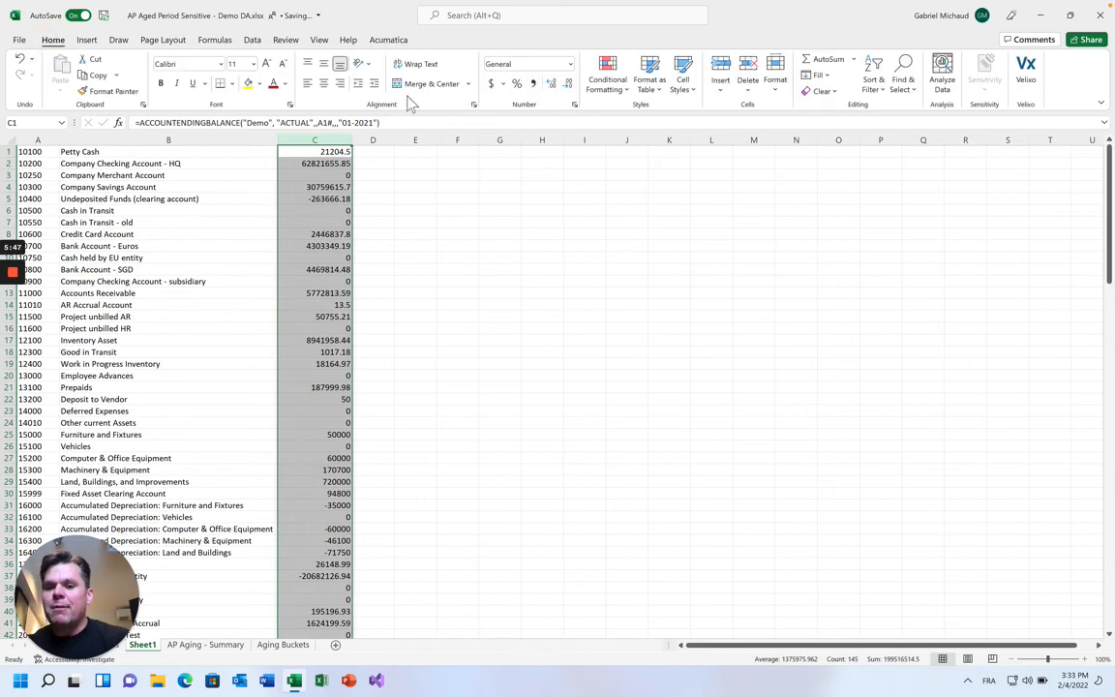
{"action": "left_click", "coordinate": [491, 83]}
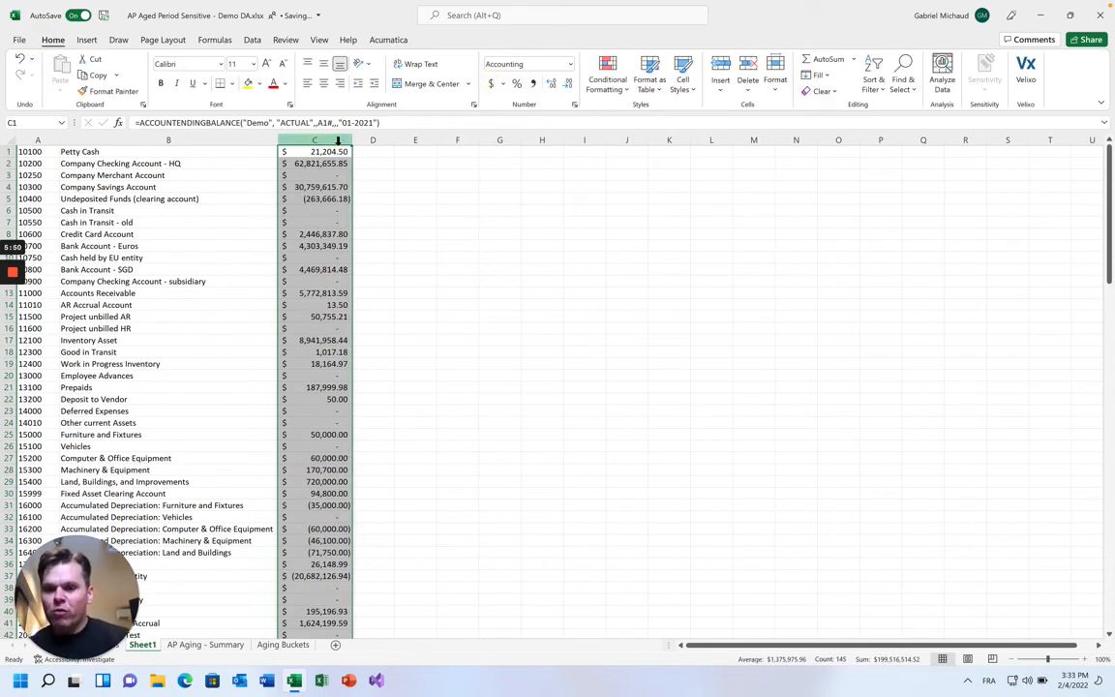
- Start an ACCOUNTSANDSUBACCOUNTSWITHHISTORY formula in cell F1 to examine the function's description and arguments, and leave the cell without entering it
{"action": "key", "text": "Right"}
{"action": "key", "text": "Right"}
{"action": "key", "text": "Right"}
{"action": "type", "text": "=E"}
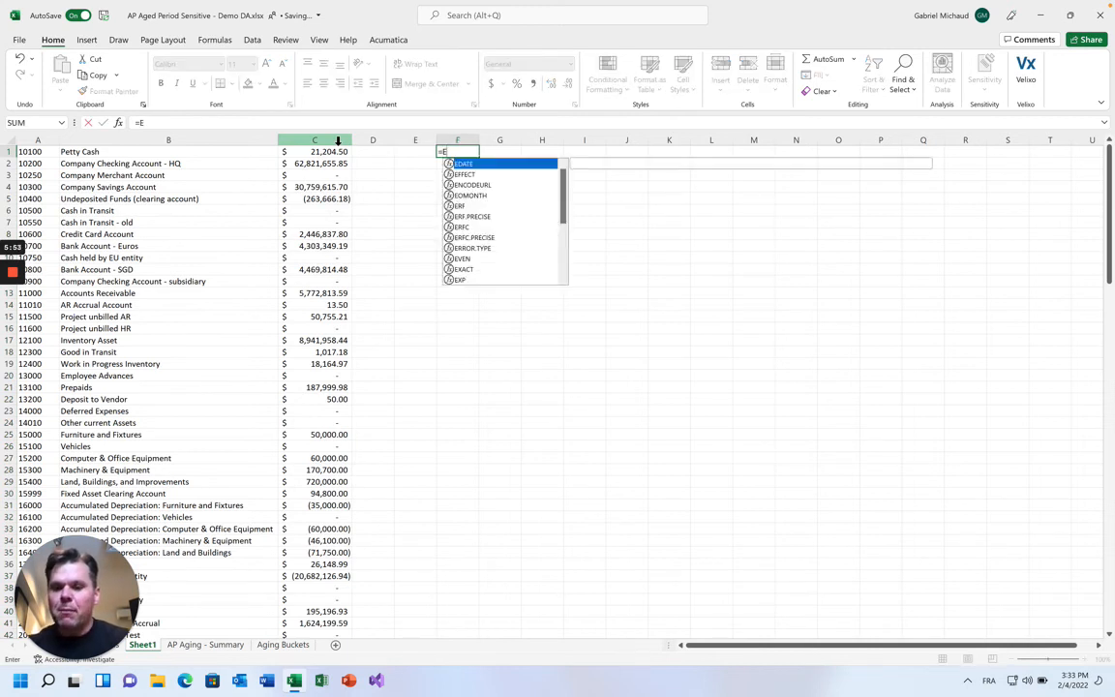
{"action": "key", "text": "BackSpace"}
{"action": "type", "text": "ACCOUNT"}
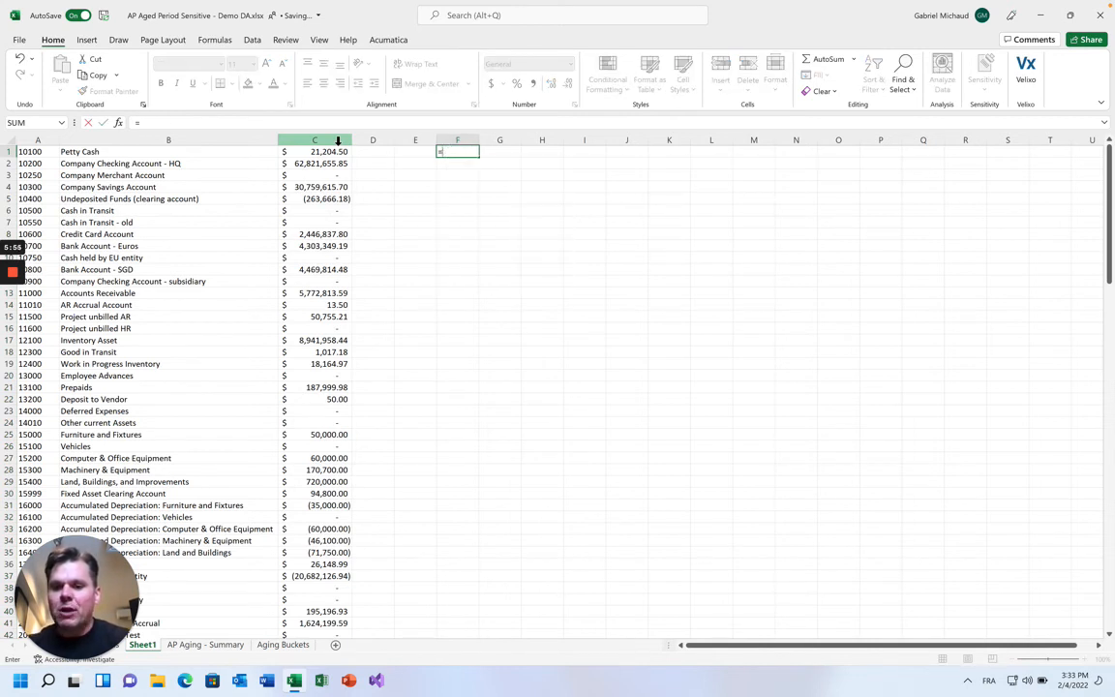
{"action": "type", "text": "SANDSUBACCOUNT"}
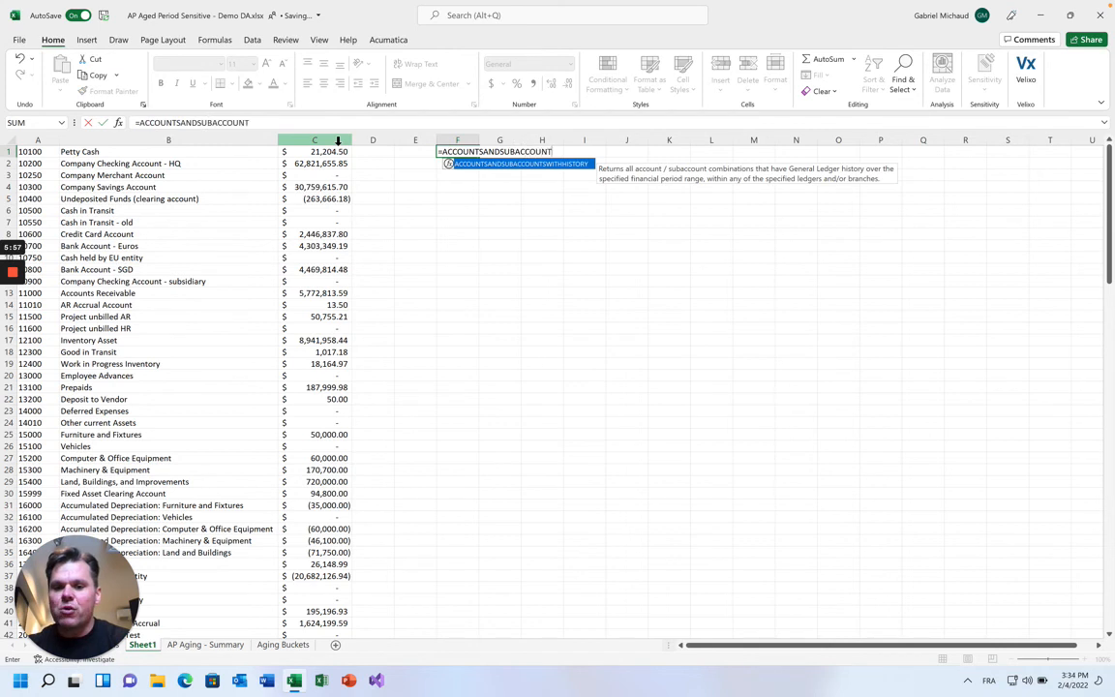
{"action": "key", "text": "Tab"}
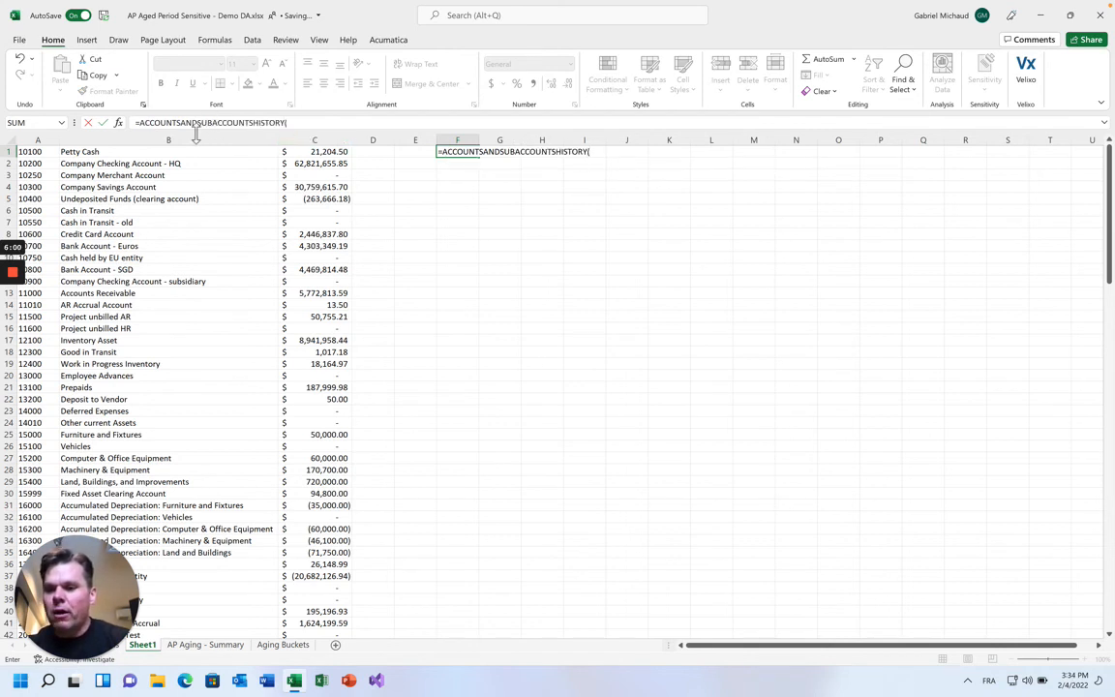
{"action": "left_click_drag", "start_coordinate": [255, 124], "coordinate": [290, 124]}
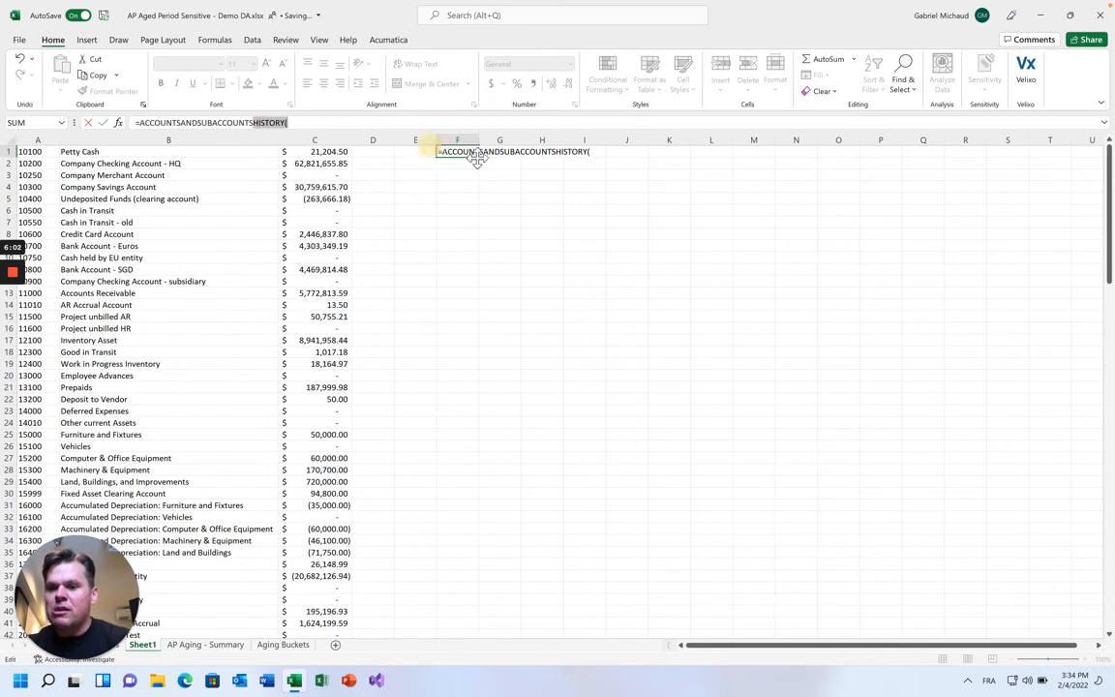
{"action": "key", "text": "BackSpace"}
{"action": "double_click", "coordinate": [242, 140]}
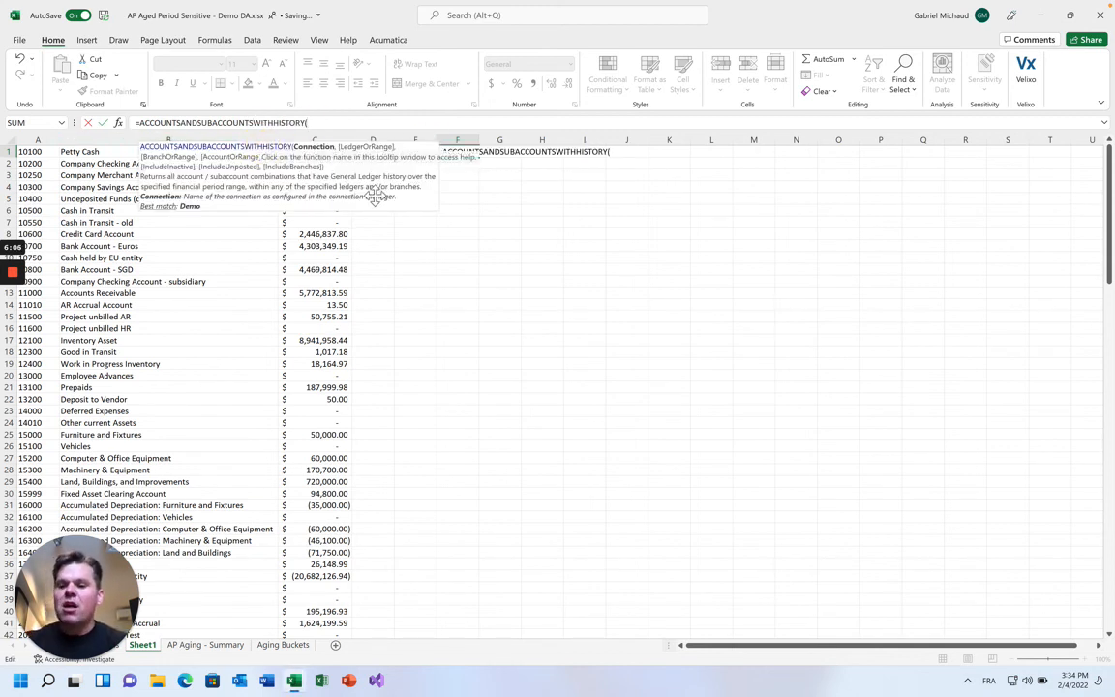
{"action": "key", "text": "Escape"}
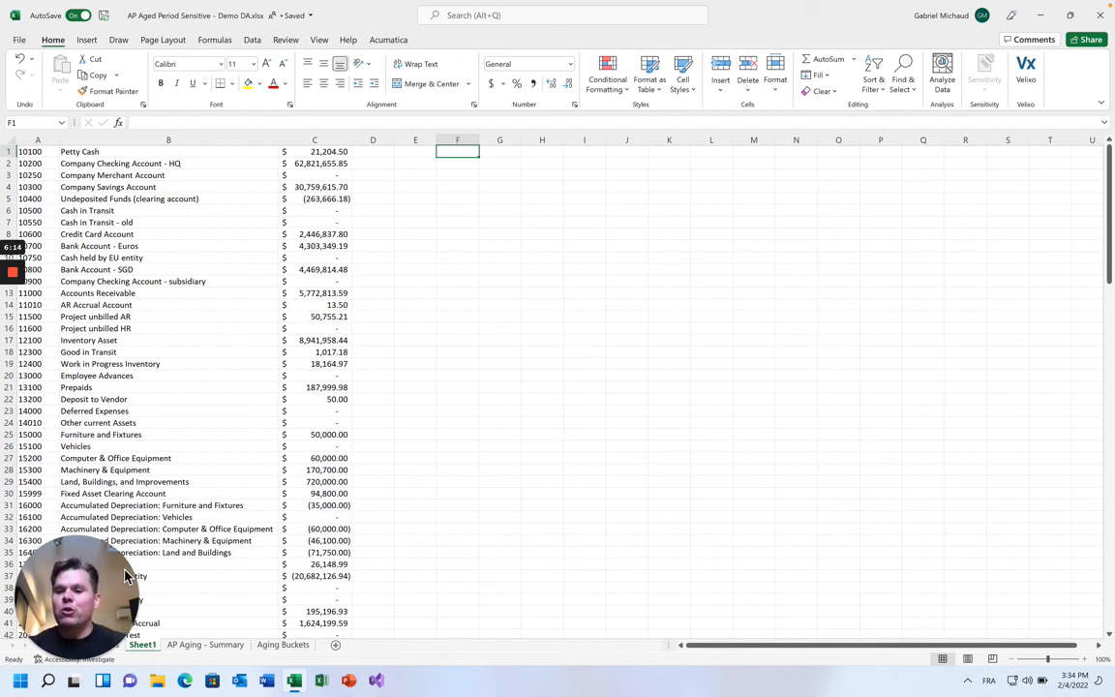
{"action": "mouse_move", "coordinate": [21, 281]}
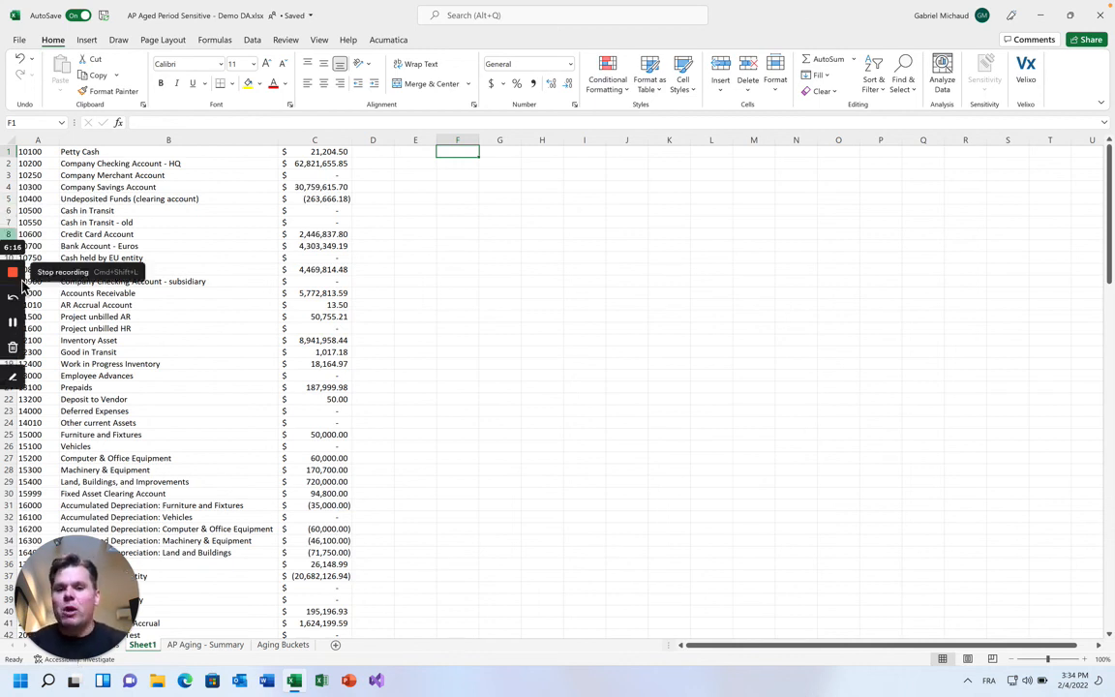